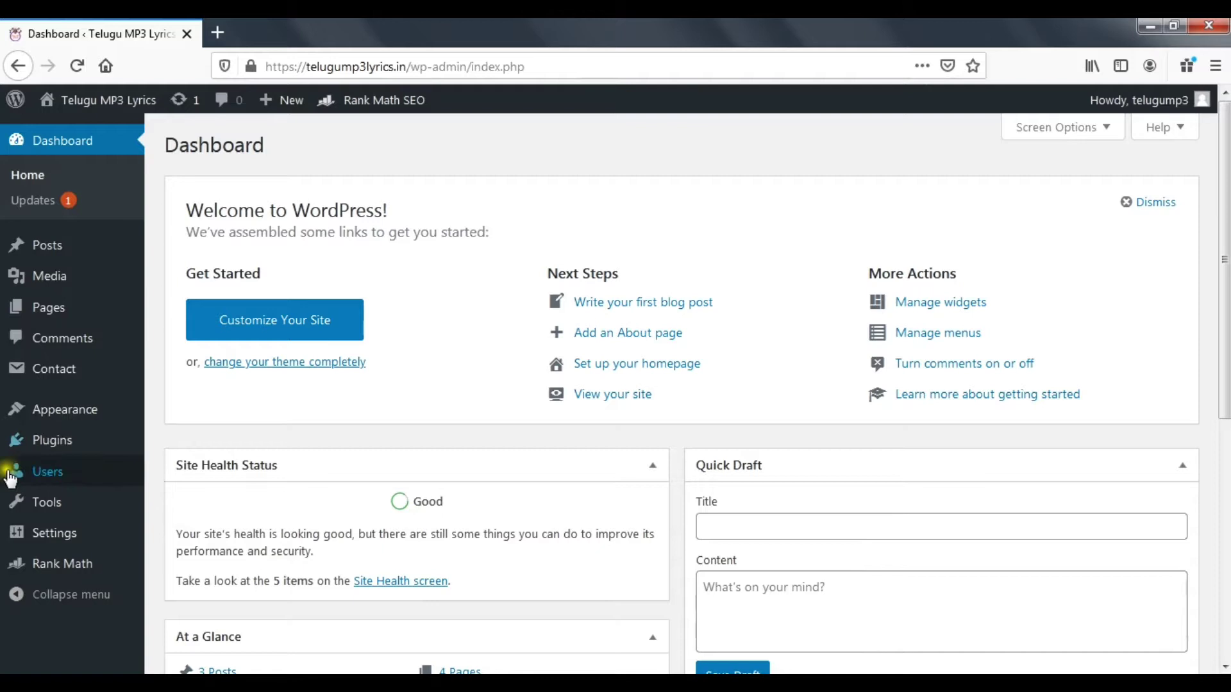
- On the Updates page, select the Adaptable Notes theme and start its update from 1.1 to 1.2
{"action": "mouse_move", "coordinate": [79, 457]}
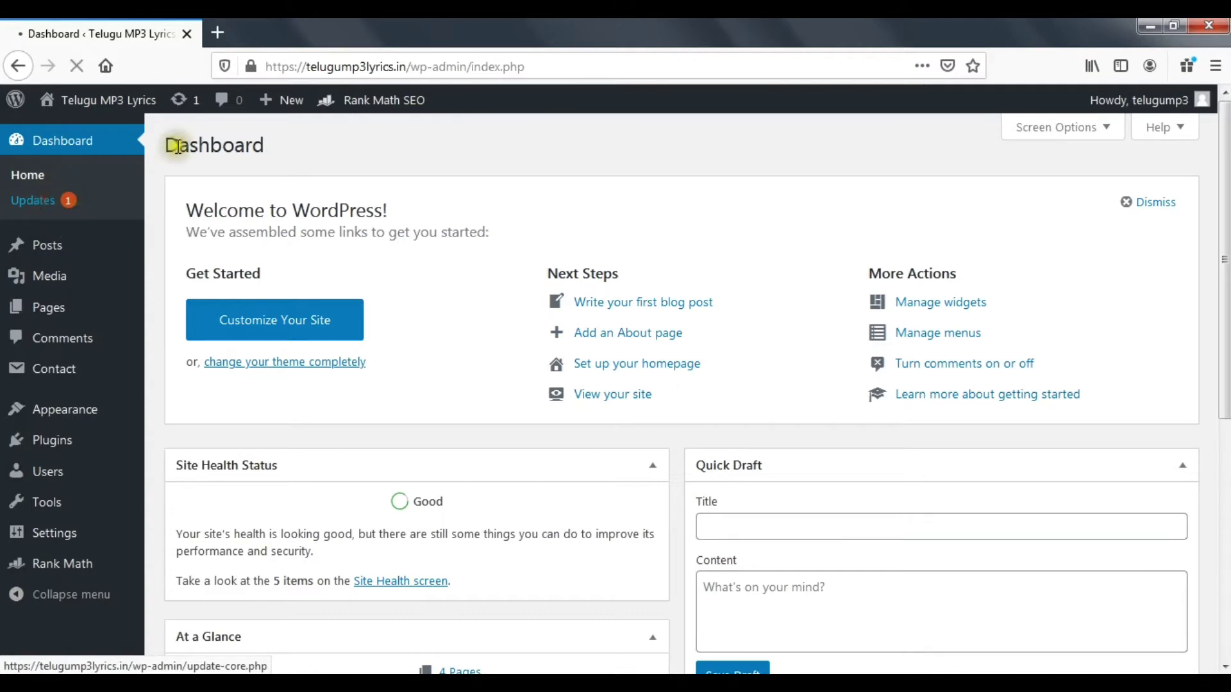
{"action": "left_click", "coordinate": [233, 318]}
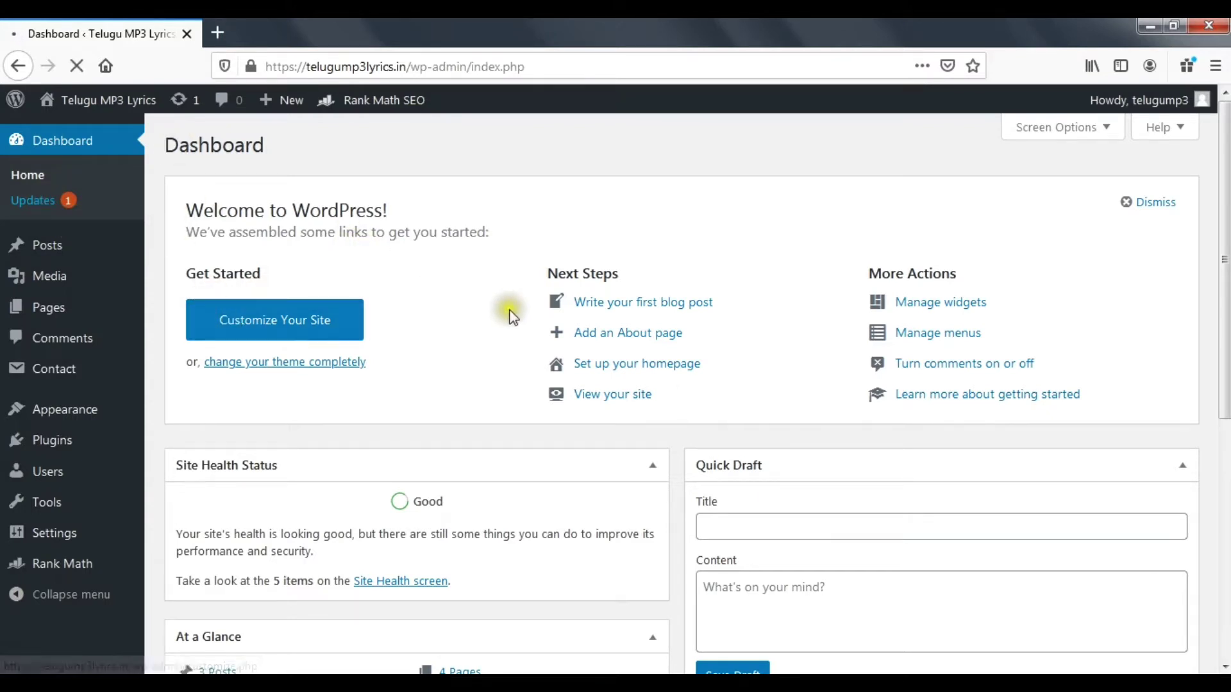
{"action": "scroll", "coordinate": [814, 384], "scroll_direction": "down", "scroll_amount": 2}
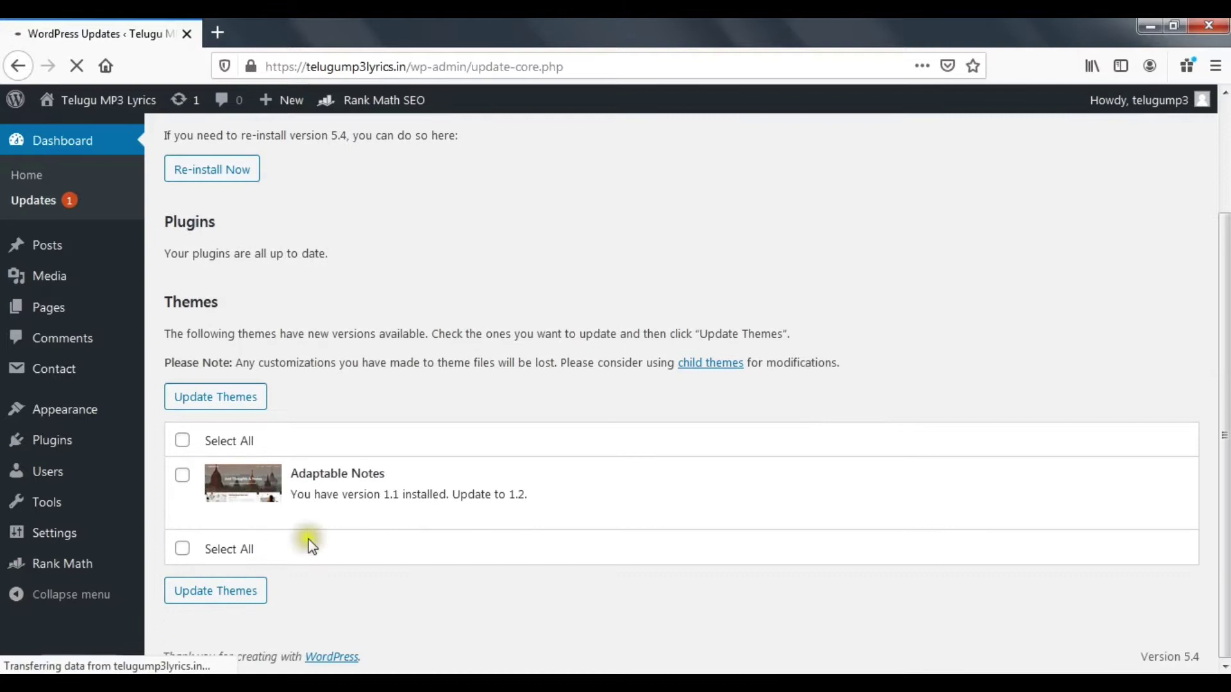
{"action": "left_click_drag", "start_coordinate": [553, 499], "coordinate": [295, 480]}
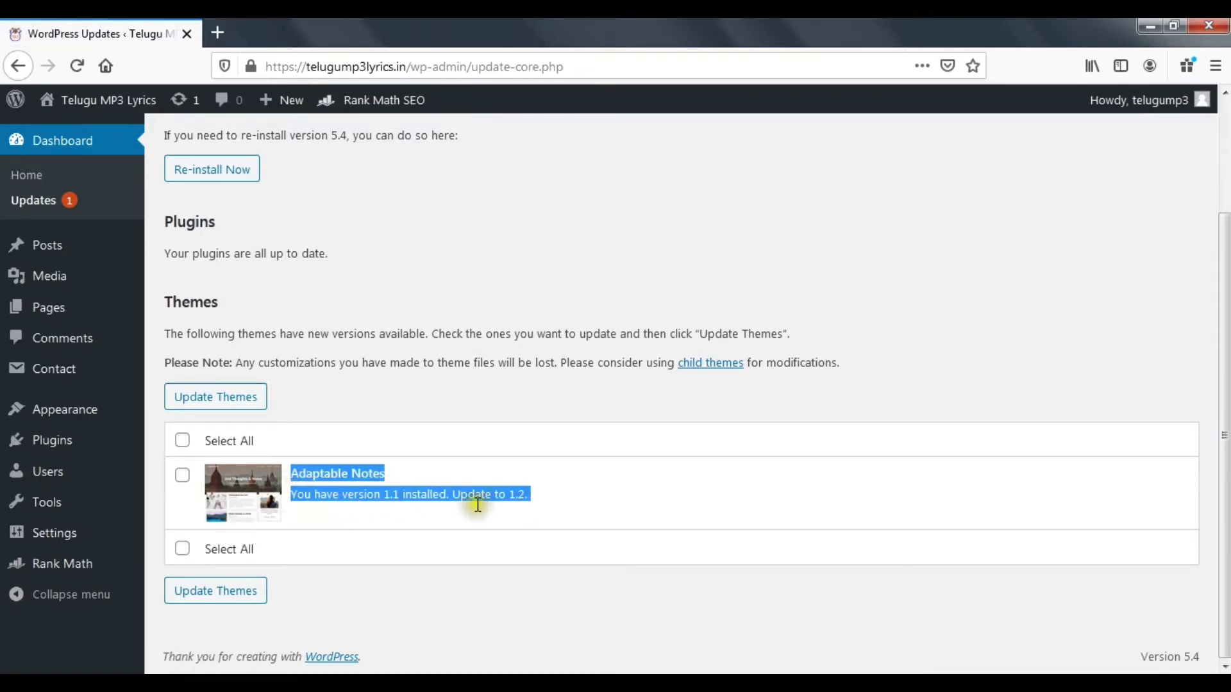
{"action": "left_click", "coordinate": [547, 498]}
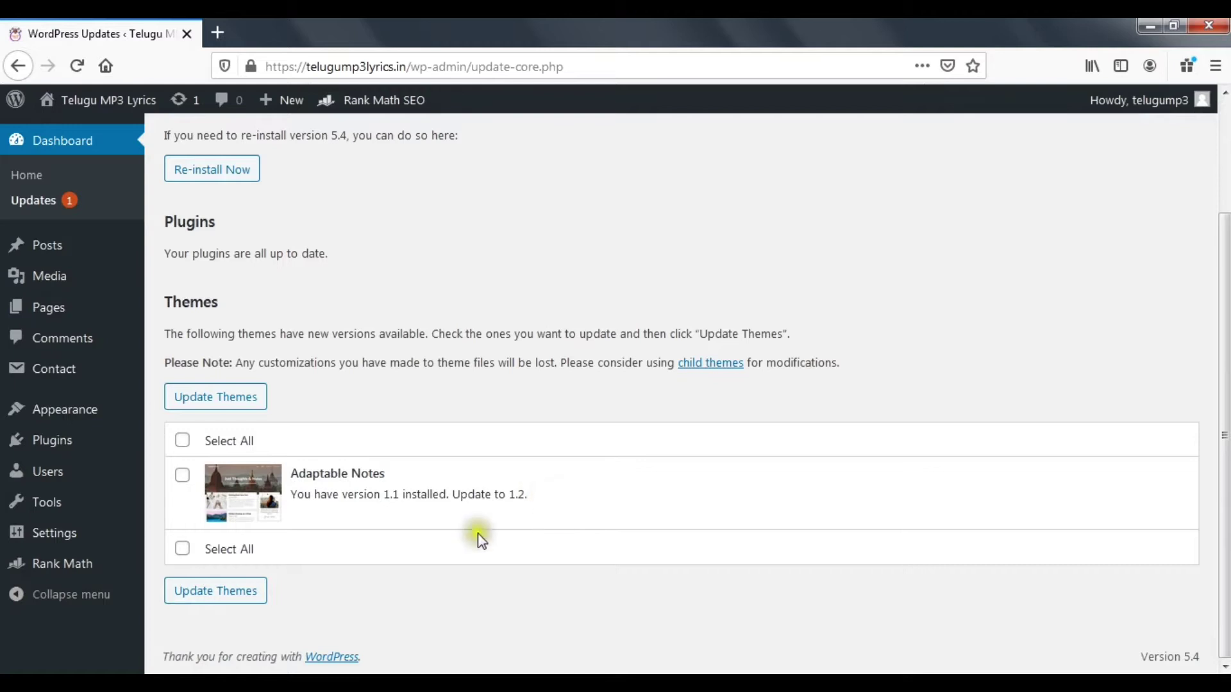
{"action": "left_click", "coordinate": [182, 476]}
{"action": "left_click", "coordinate": [240, 403]}
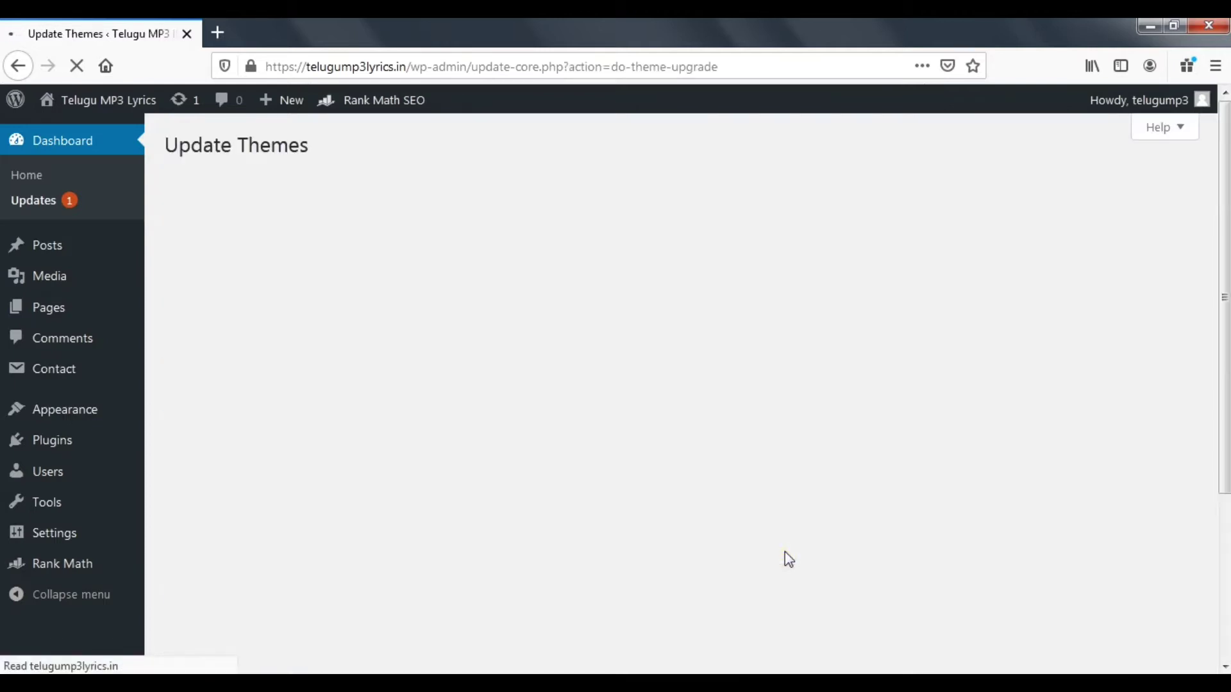
- Return to WordPress Updates and confirm WordPress 5.4, plugins and themes are all up to date
{"action": "left_click", "coordinate": [782, 552]}
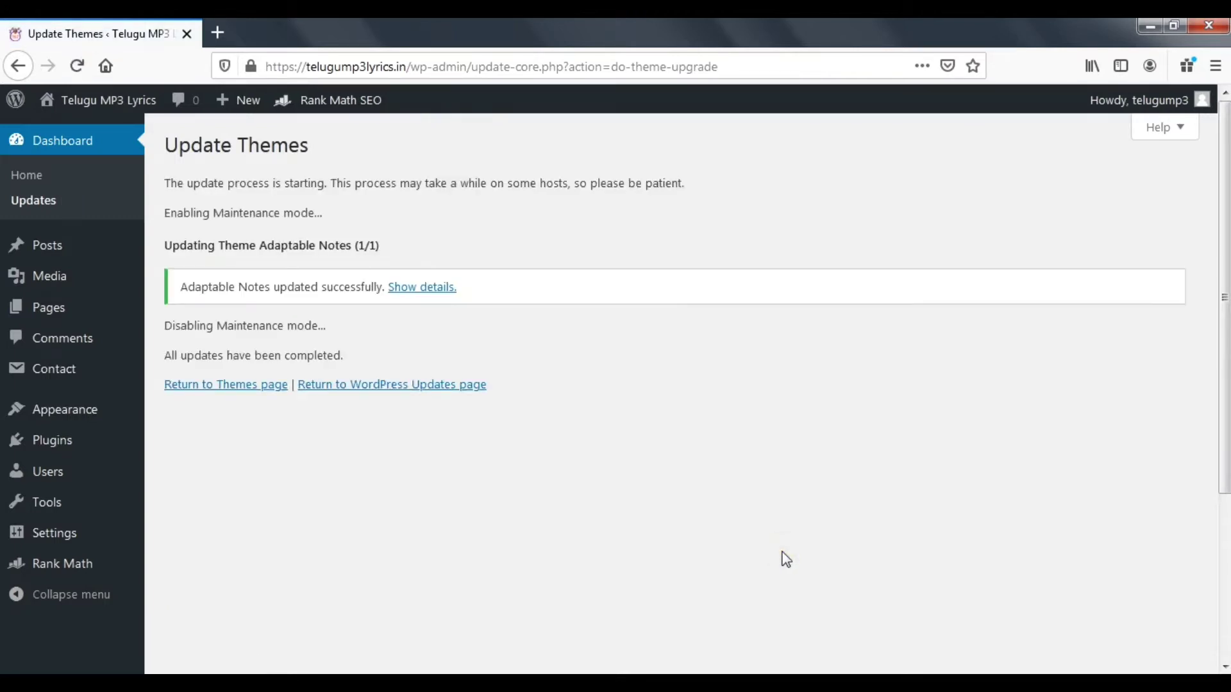
{"action": "mouse_move", "coordinate": [100, 242]}
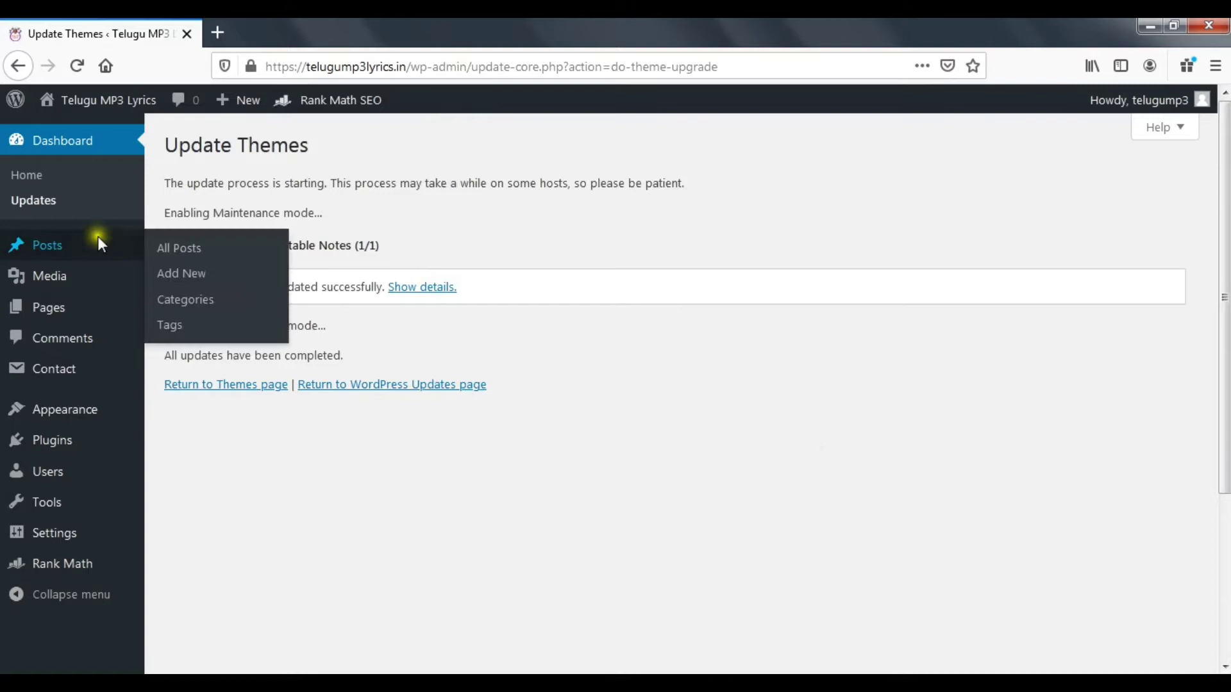
{"action": "left_click", "coordinate": [29, 234]}
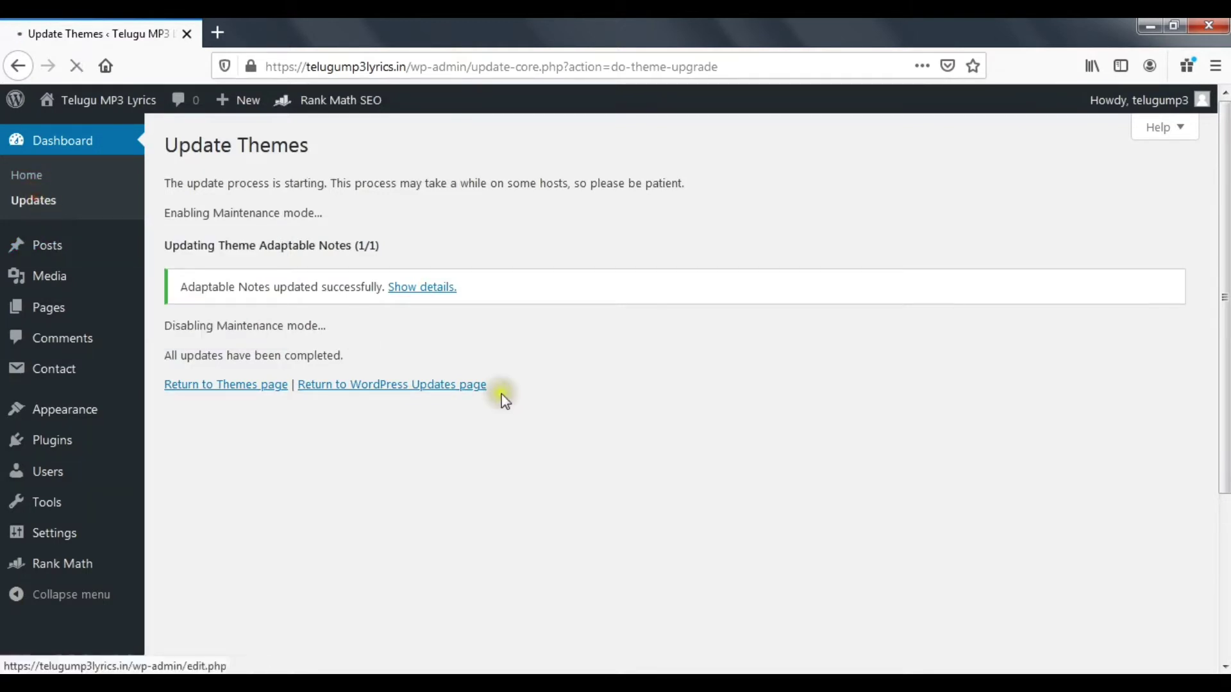
{"action": "left_click", "coordinate": [499, 391]}
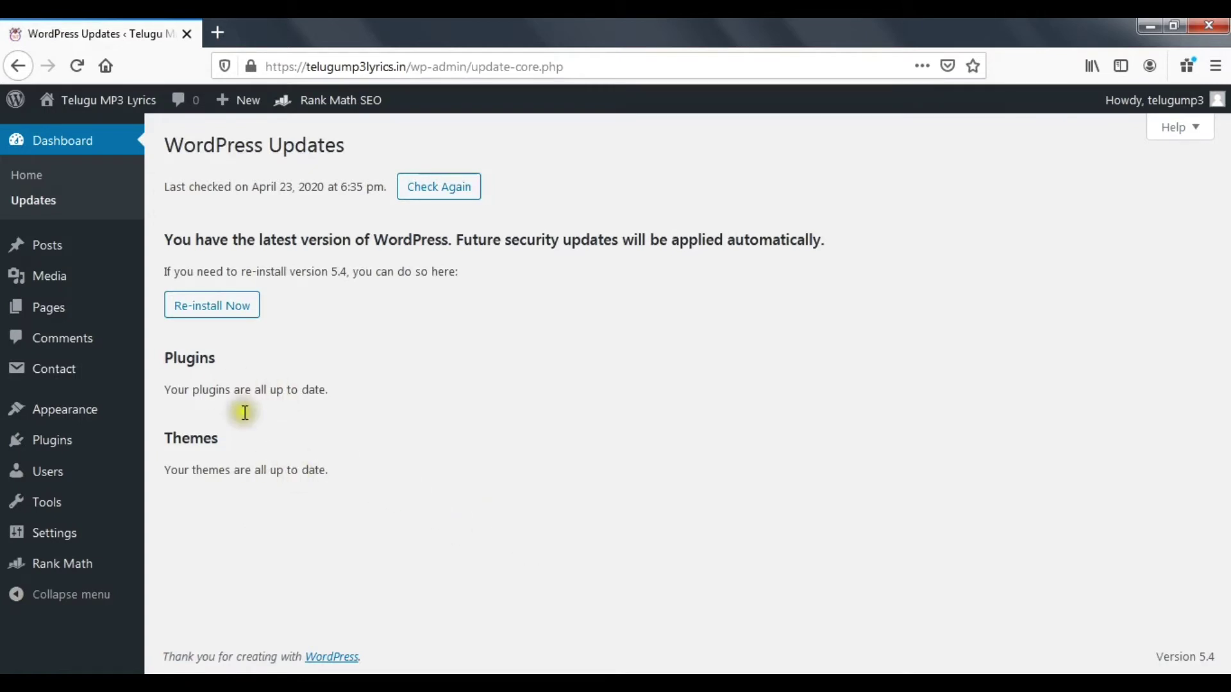
{"action": "triple_click", "coordinate": [257, 470]}
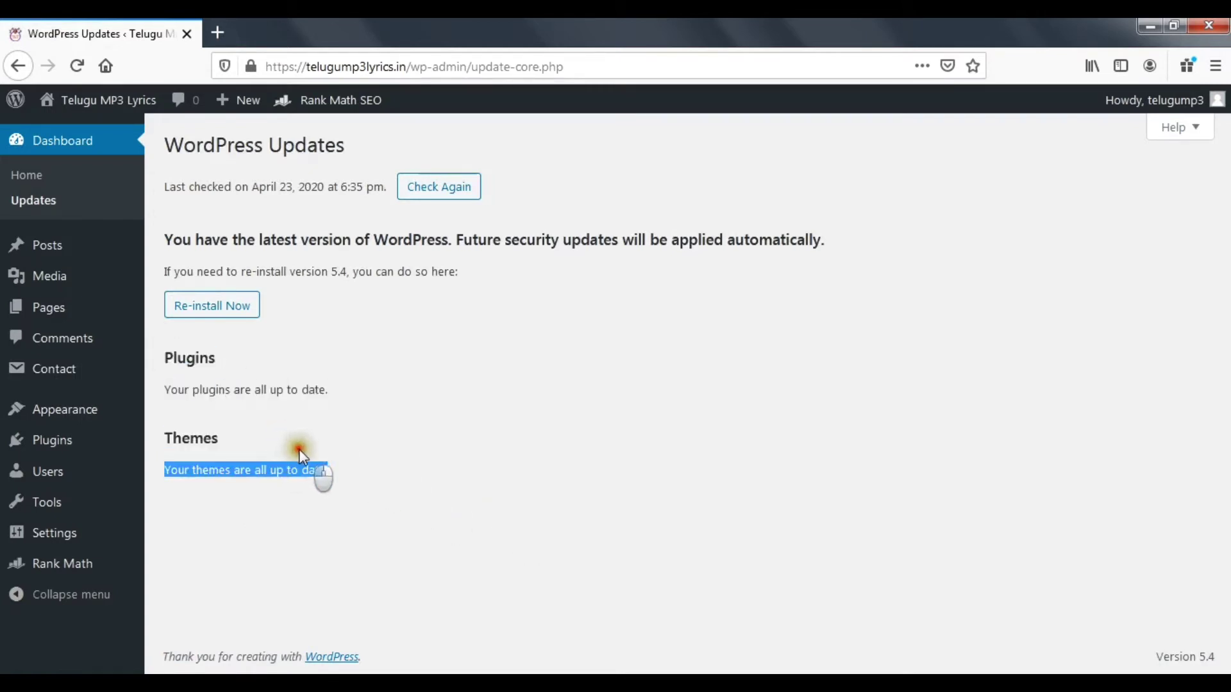
{"action": "left_click", "coordinate": [327, 456]}
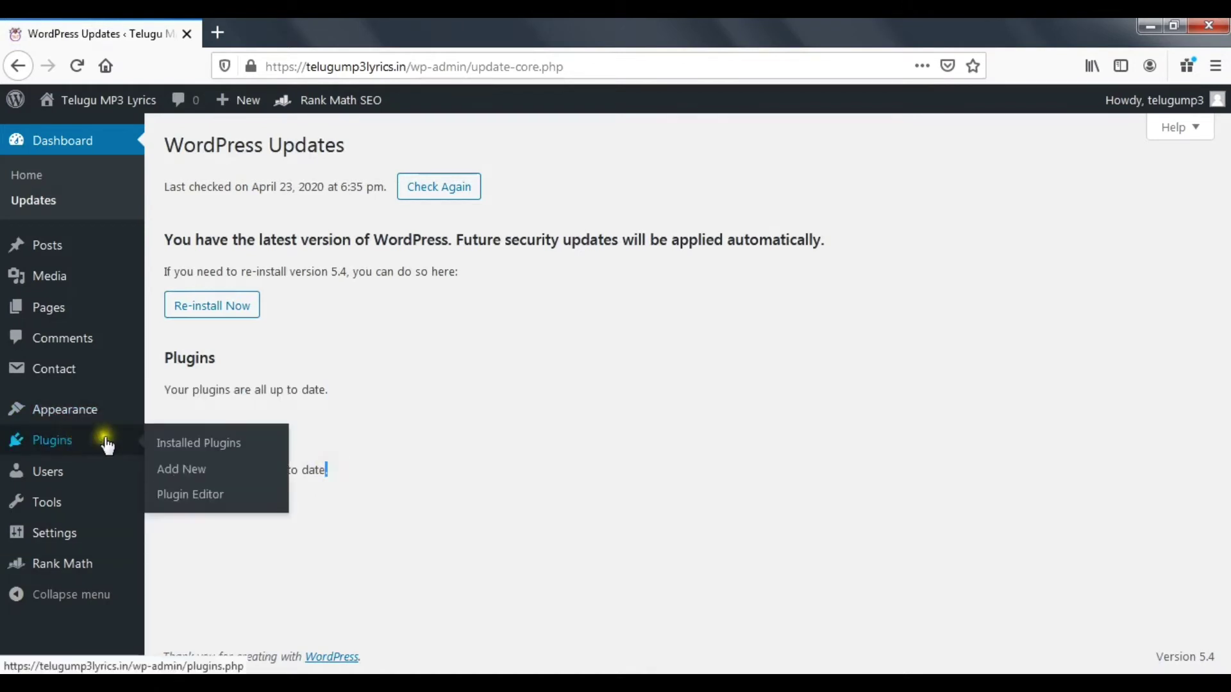
- Search the Add New plugins page for 'Easy social sharing'
{"action": "left_click", "coordinate": [252, 456]}
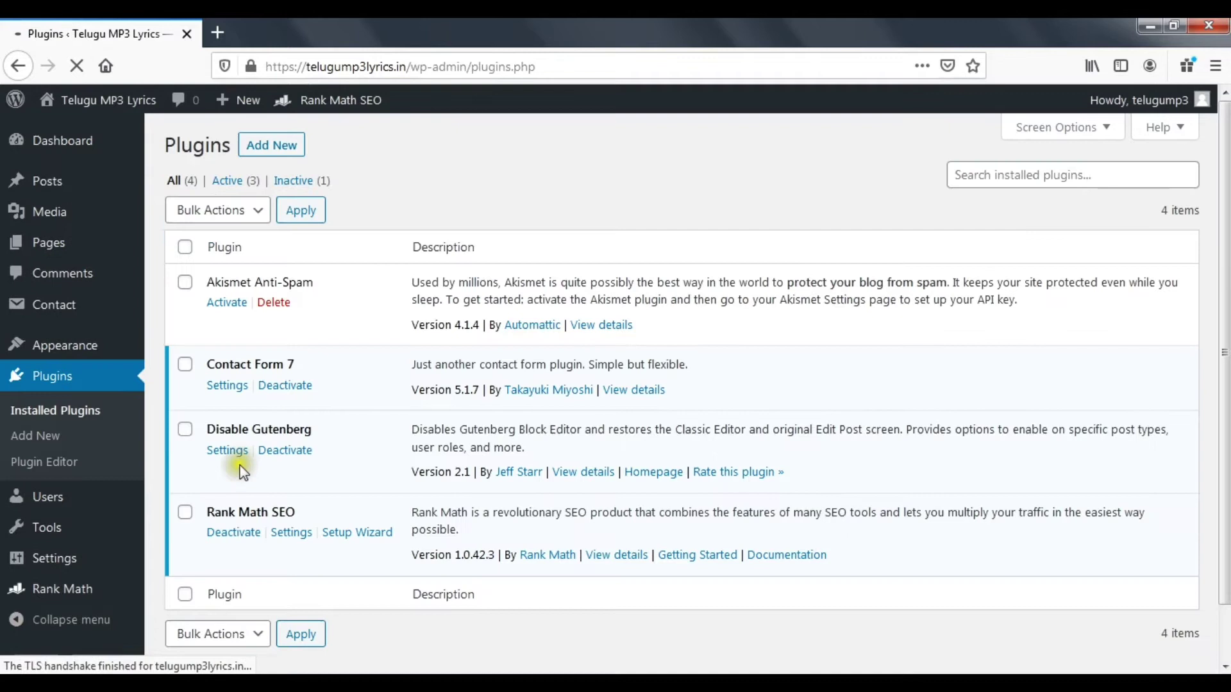
{"action": "left_click", "coordinate": [278, 151]}
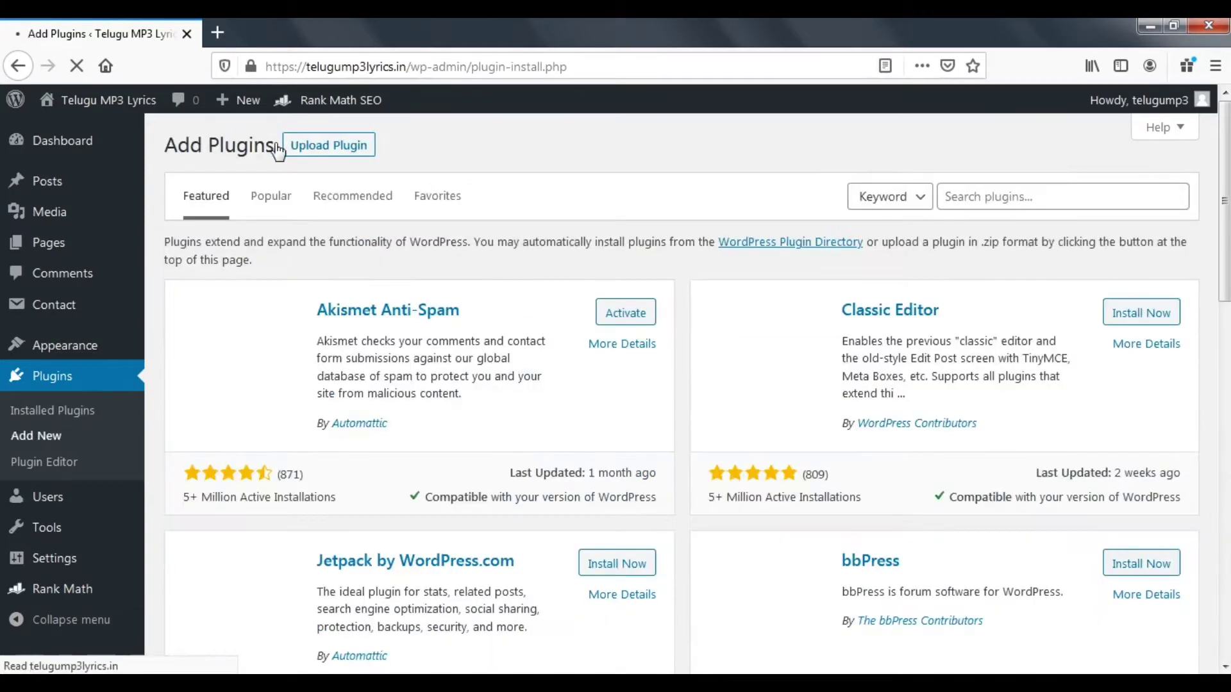
{"action": "left_click", "coordinate": [962, 201]}
{"action": "type", "text": "Easy social s"}
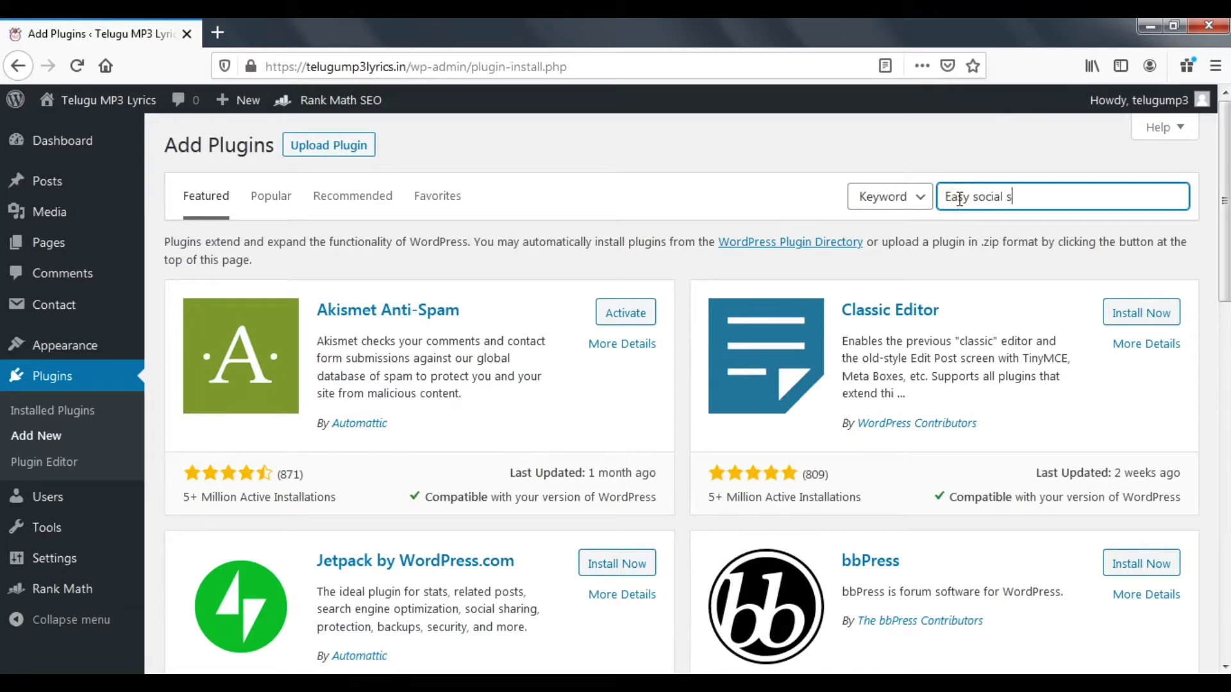
{"action": "type", "text": "ha"}
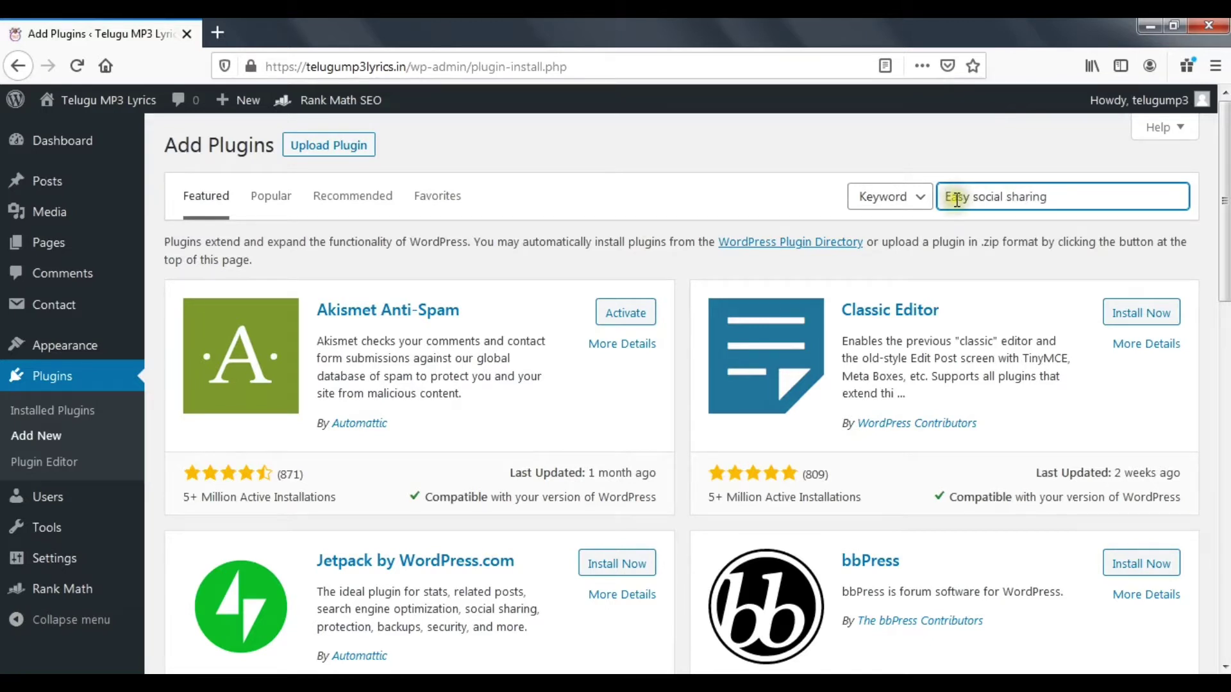
{"action": "type", "text": "ring"}
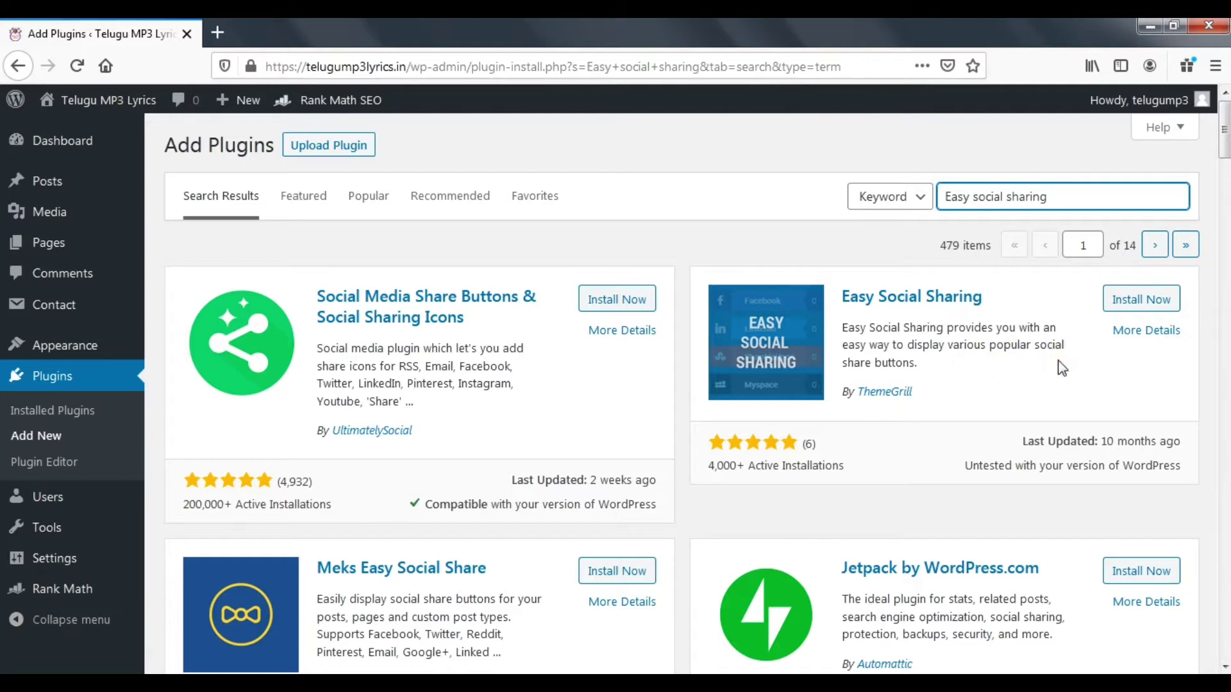
- Install and activate ThemeGrill's Easy Social Sharing, then open a new browser tab
{"action": "left_click", "coordinate": [1142, 299]}
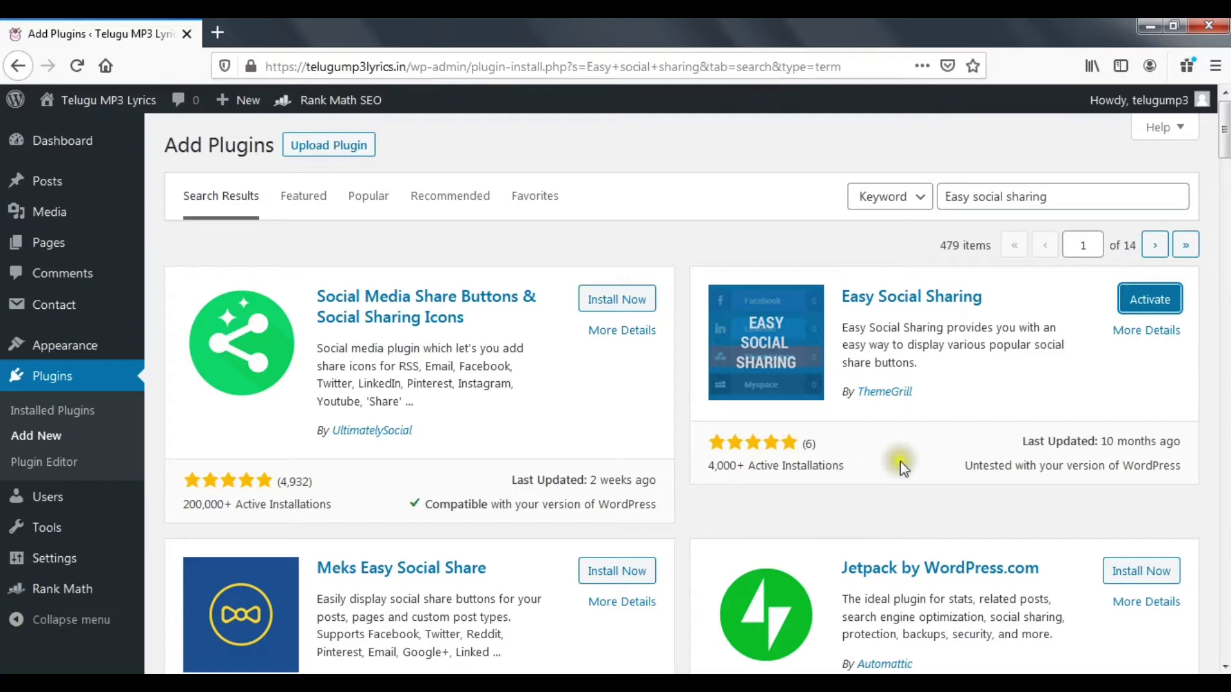
{"action": "left_click", "coordinate": [1163, 305]}
{"action": "left_click", "coordinate": [215, 33]}
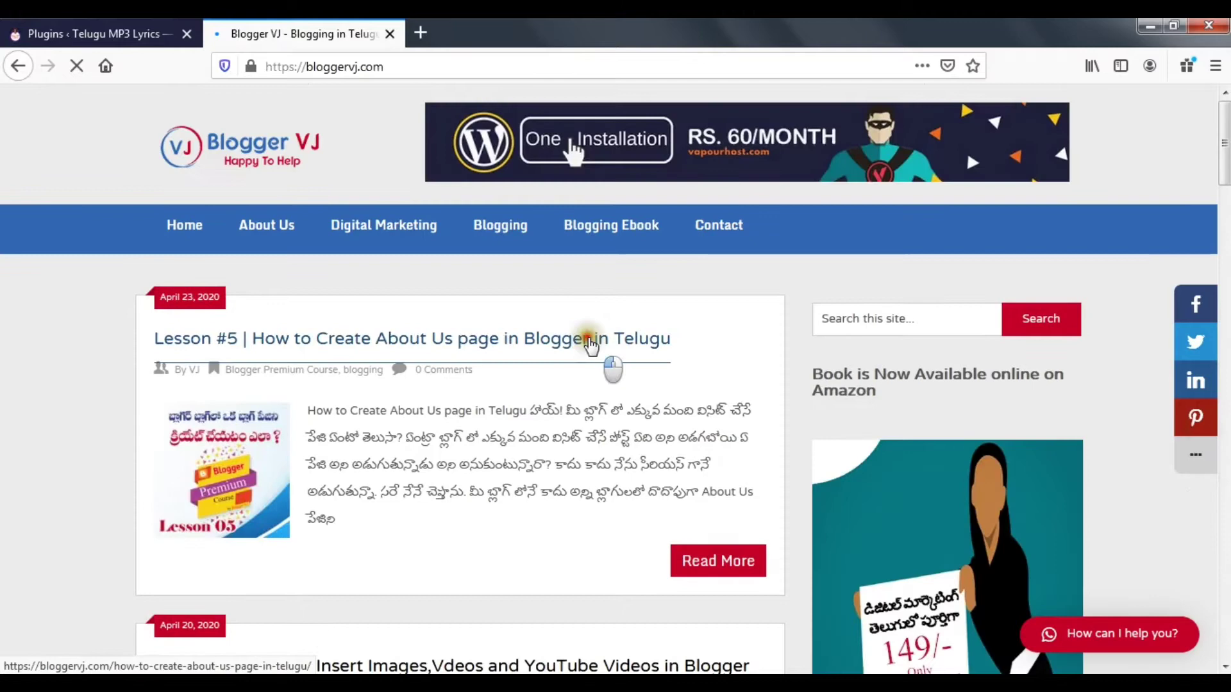
- Open the Lesson #5 About Us post on bloggervj.com and scroll down to its share buttons and tags
{"action": "left_click", "coordinate": [584, 338]}
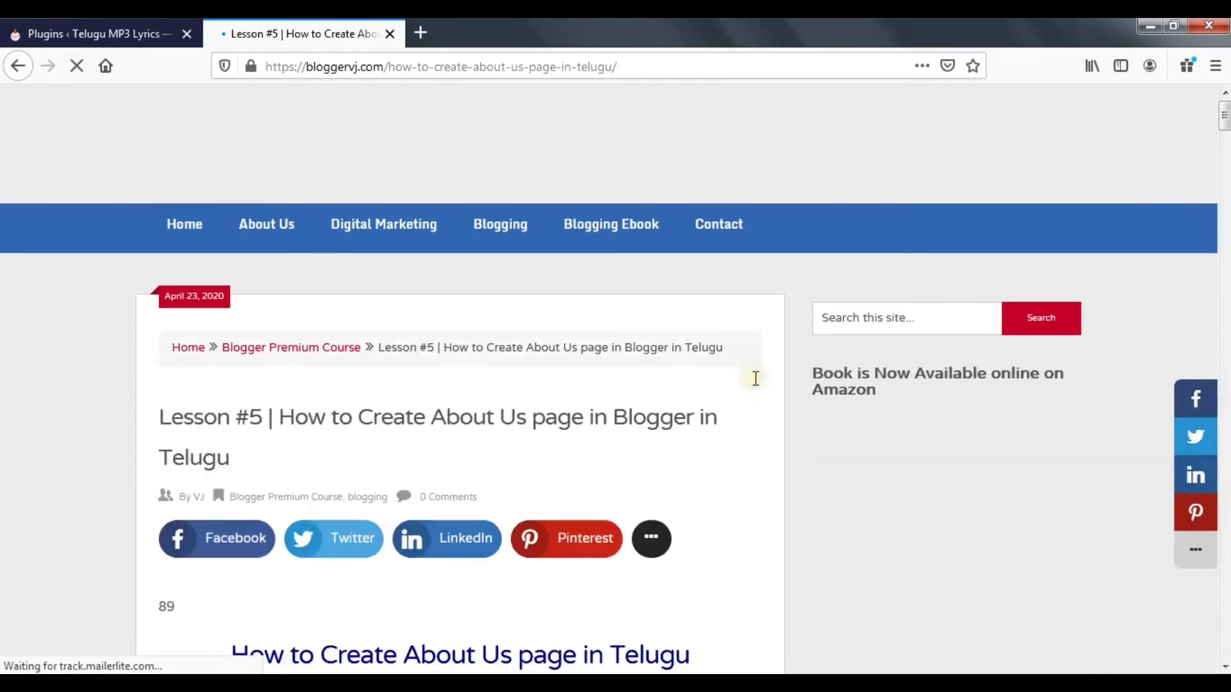
{"action": "scroll", "coordinate": [754, 378], "scroll_direction": "down", "scroll_amount": 2}
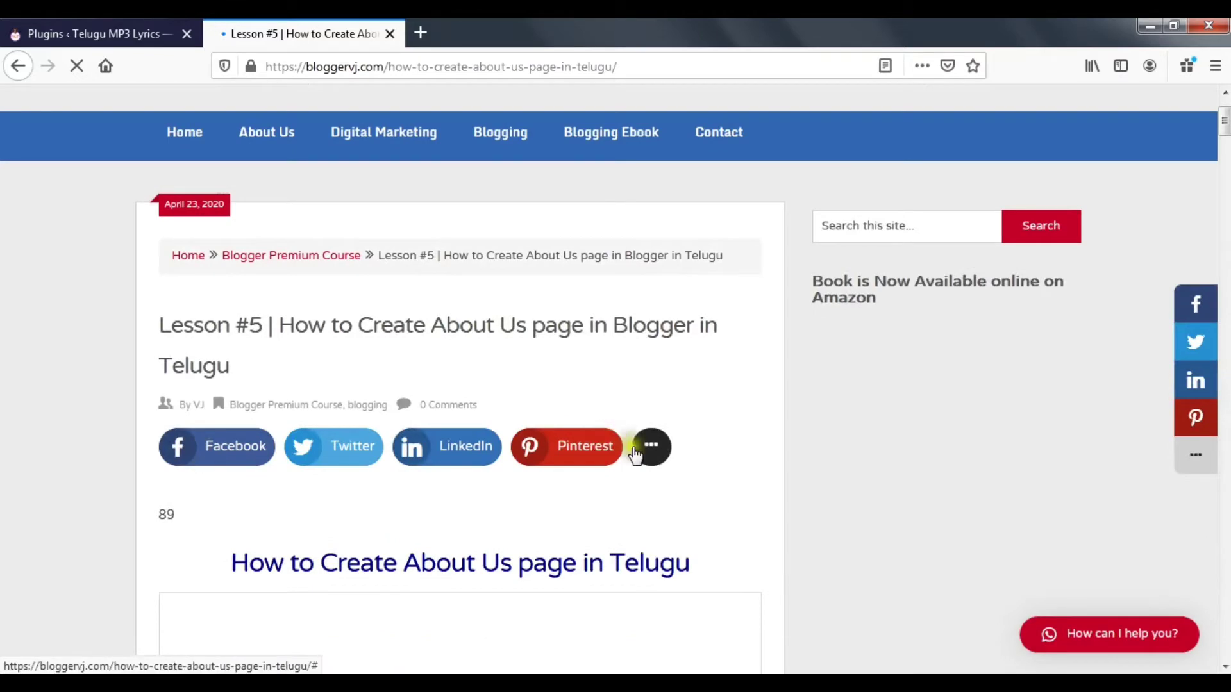
{"action": "scroll", "coordinate": [725, 443], "scroll_direction": "down", "scroll_amount": 6}
{"action": "scroll", "coordinate": [724, 443], "scroll_direction": "down", "scroll_amount": 20}
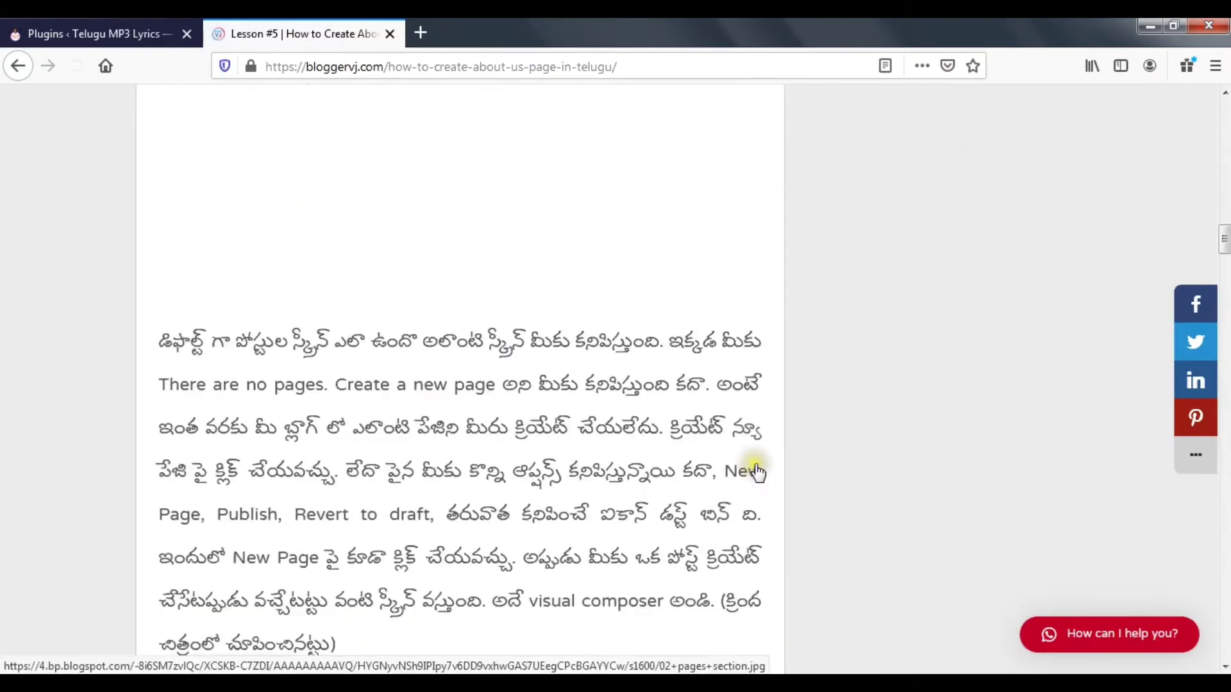
{"action": "scroll", "coordinate": [157, 374], "scroll_direction": "down", "scroll_amount": 5}
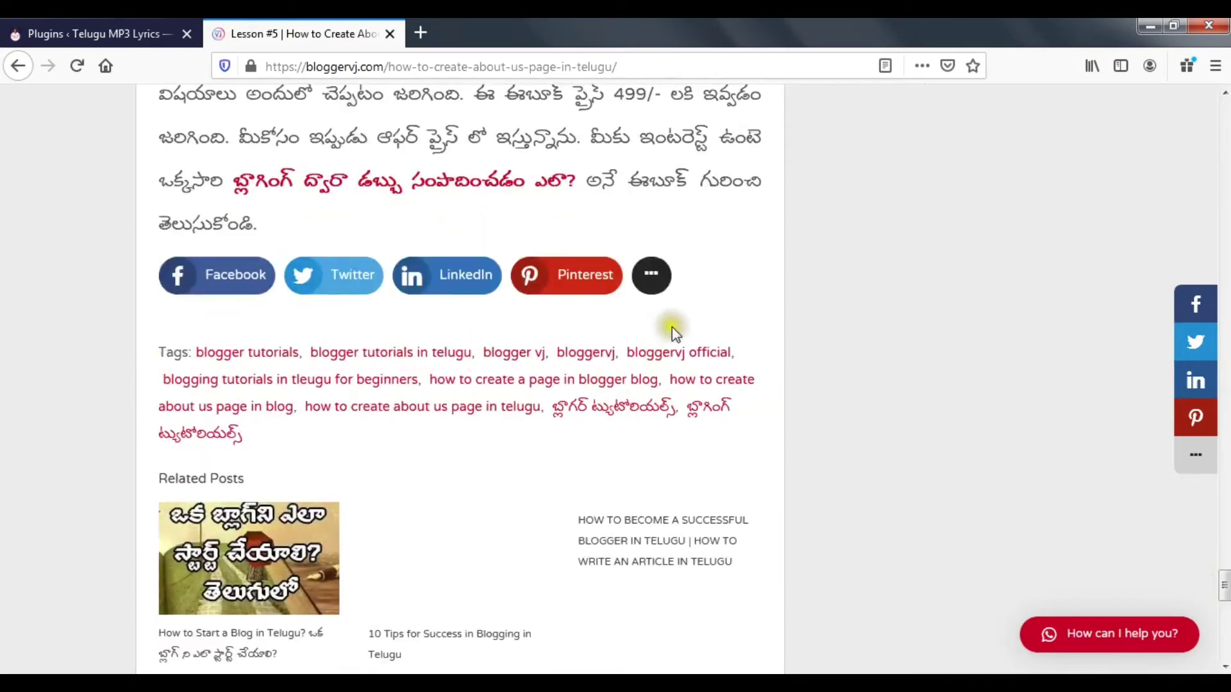
- Close the blog post tab and go to Settings > Easy Social Sharing in the admin sidebar
{"action": "left_click", "coordinate": [386, 34]}
{"action": "scroll", "coordinate": [433, 438], "scroll_direction": "down", "scroll_amount": 3}
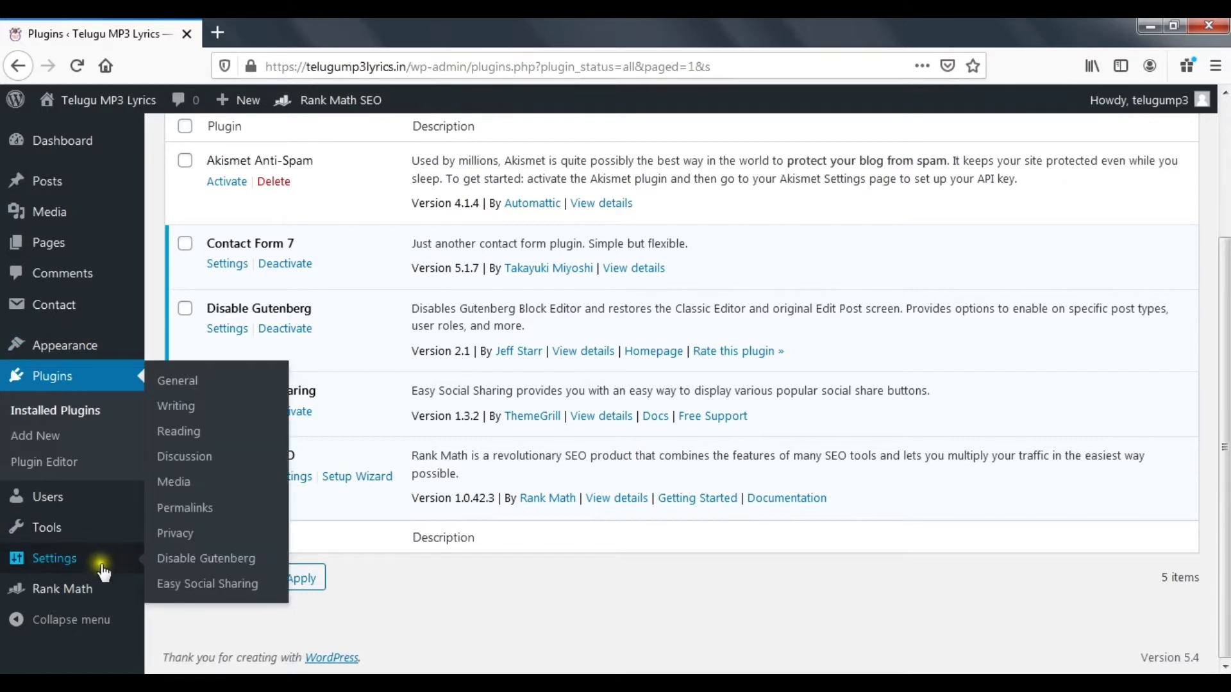
{"action": "mouse_move", "coordinate": [101, 563]}
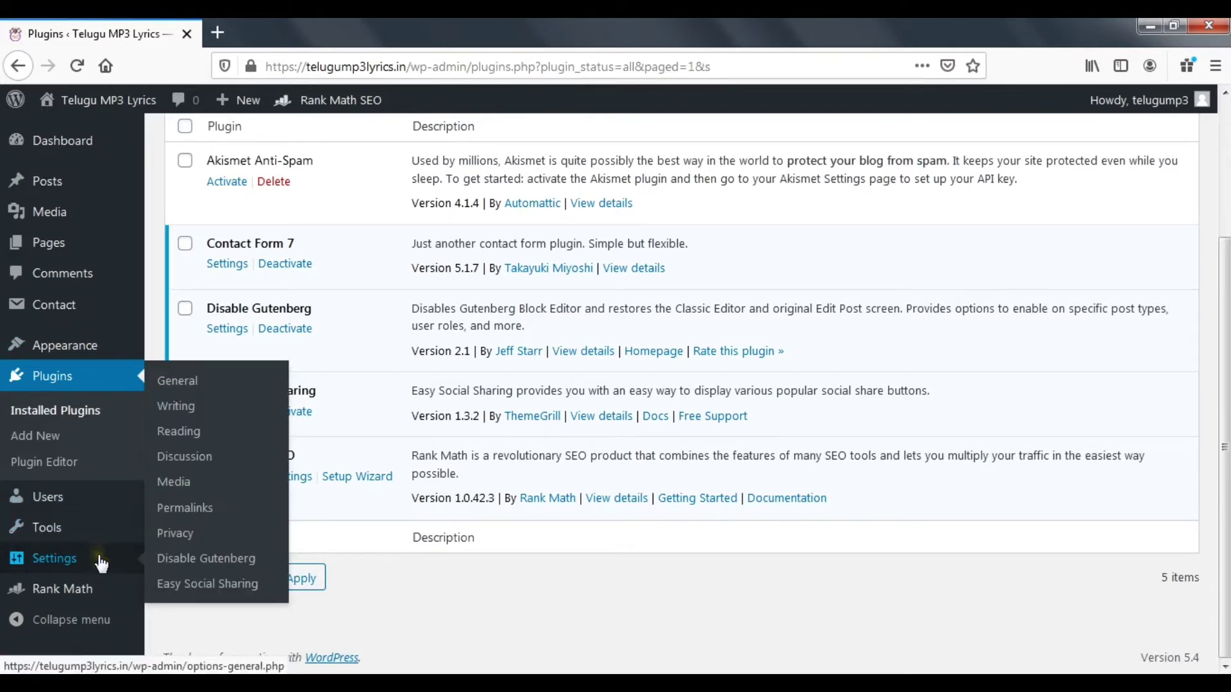
{"action": "mouse_move", "coordinate": [88, 516]}
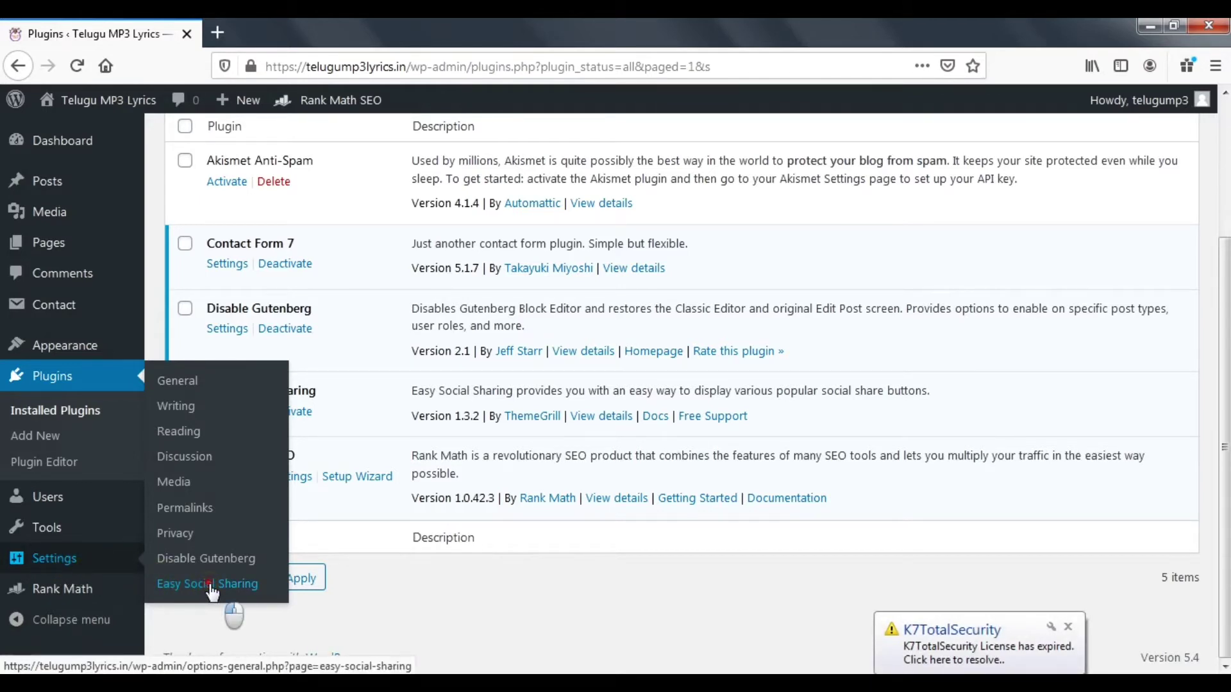
{"action": "left_click", "coordinate": [1068, 626]}
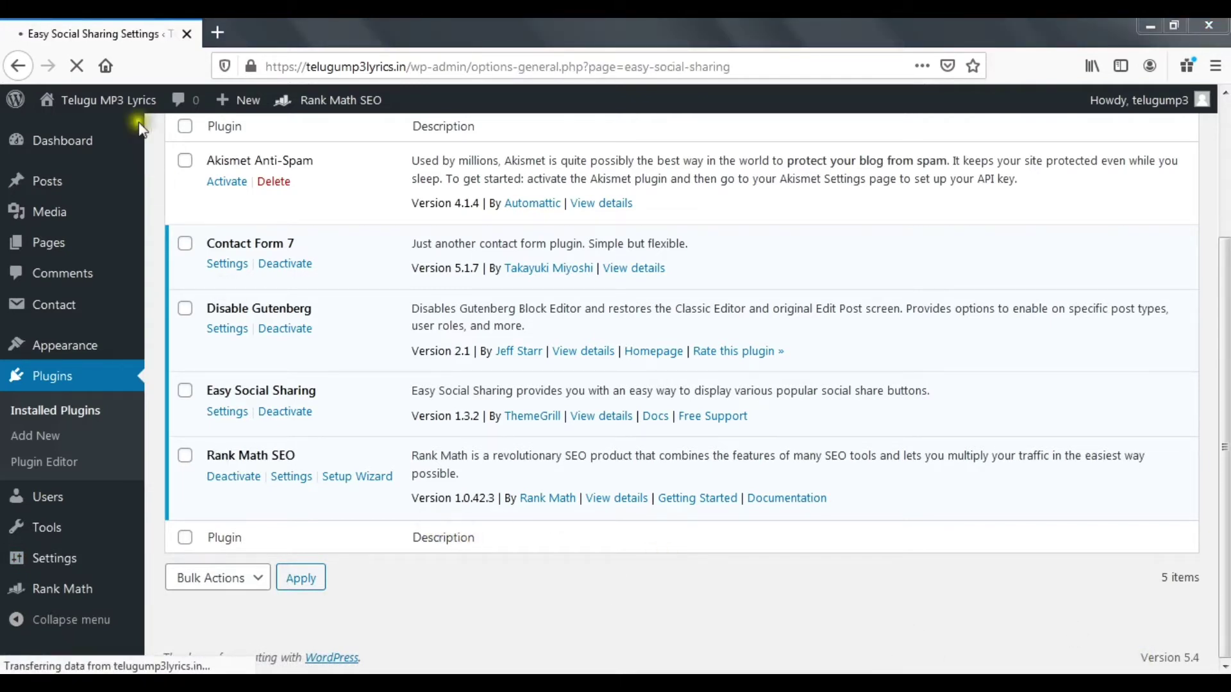
- Open Visit Site in a new tab to preview the live share sidebar, then return to General Options
{"action": "mouse_move", "coordinate": [99, 101]}
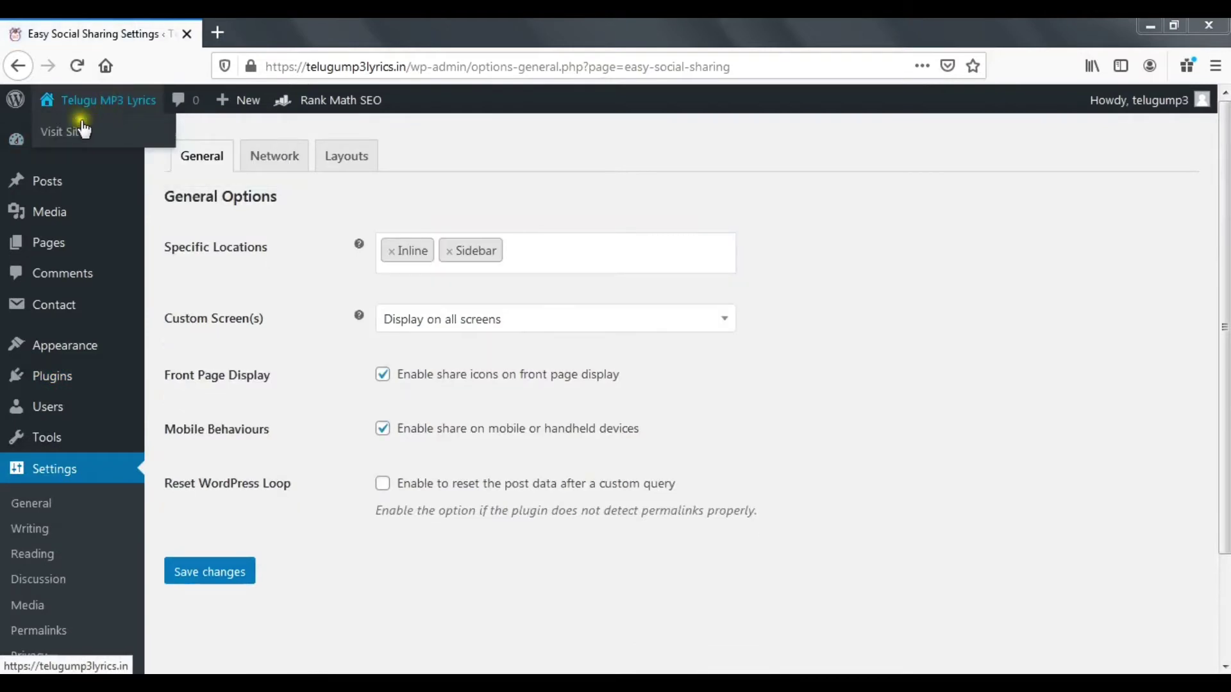
{"action": "left_click", "coordinate": [66, 131]}
{"action": "right_click", "coordinate": [66, 132]}
{"action": "left_click", "coordinate": [125, 141]}
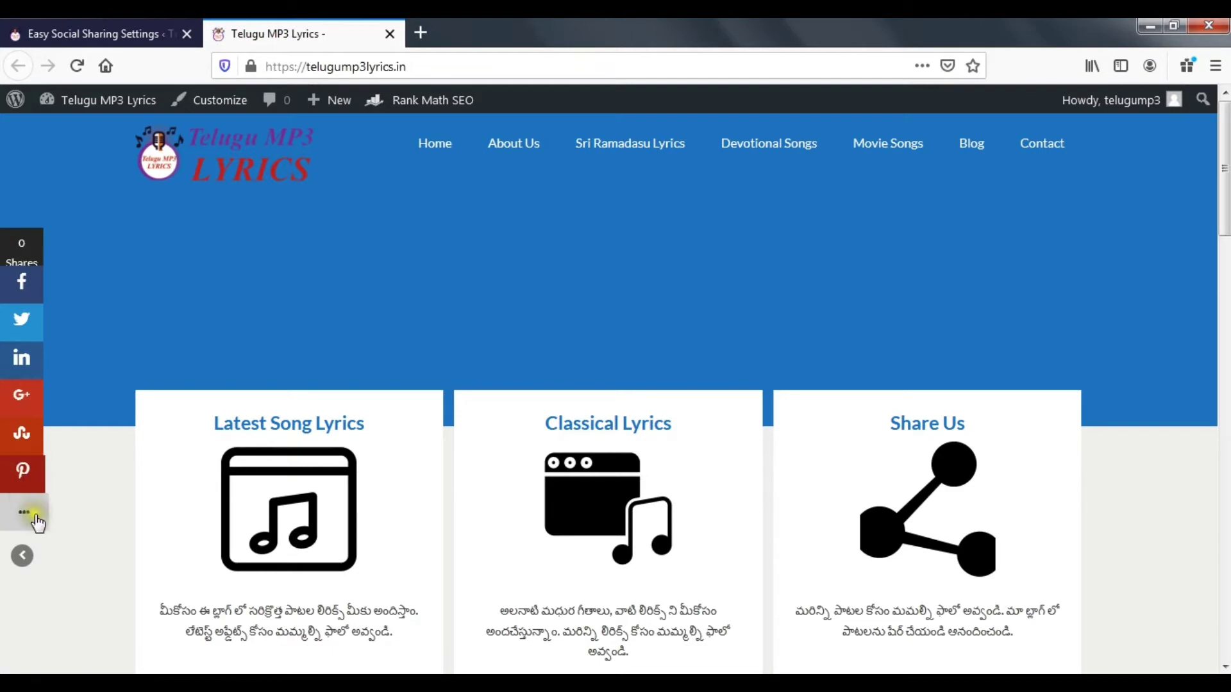
{"action": "left_click", "coordinate": [110, 18]}
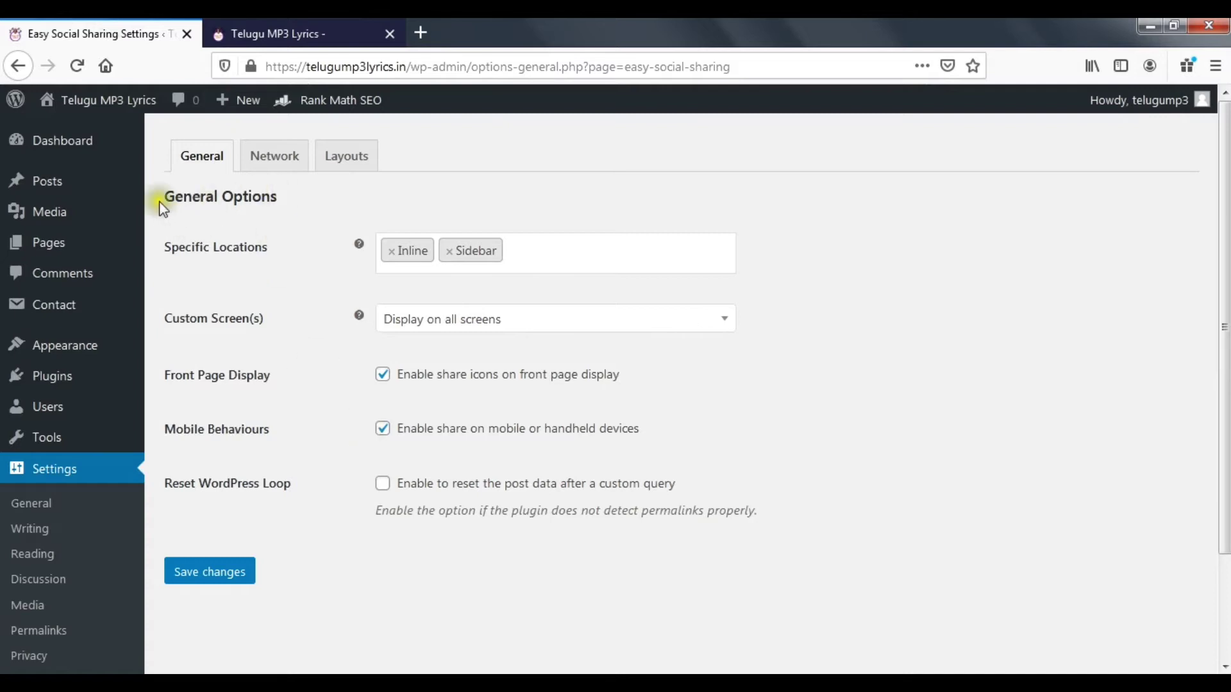
- Uncheck 'Enable share on mobile or handheld devices' under Mobile Behaviours and save changes
{"action": "left_click_drag", "start_coordinate": [163, 210], "coordinate": [500, 247]}
{"action": "left_click", "coordinate": [778, 404]}
{"action": "left_click", "coordinate": [244, 573]}
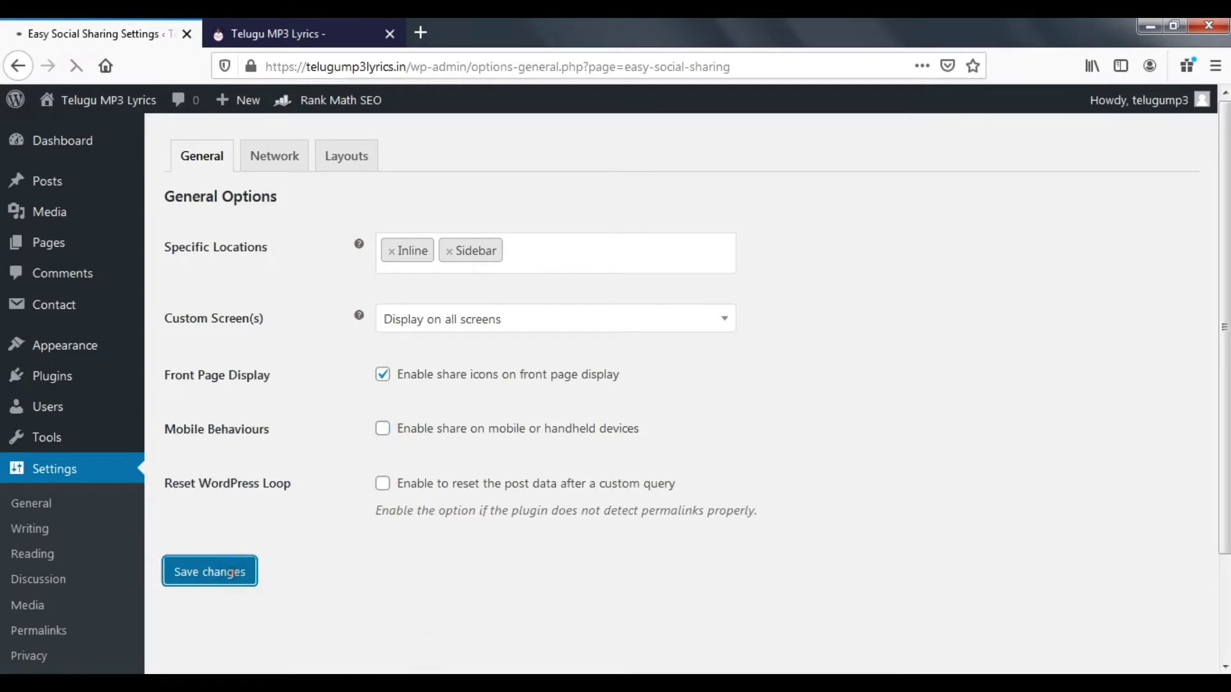
- Reload the live homepage with F5, check it at phone size, then return to the saved settings
{"action": "left_click", "coordinate": [311, 21]}
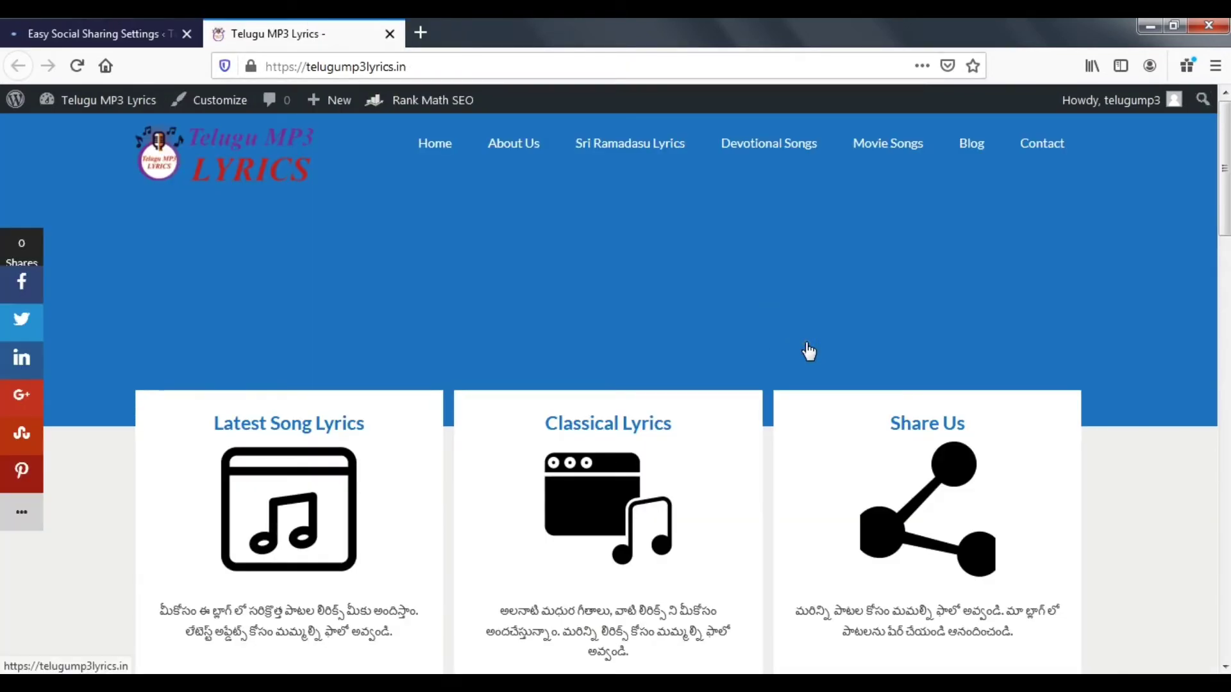
{"action": "key", "text": "F5"}
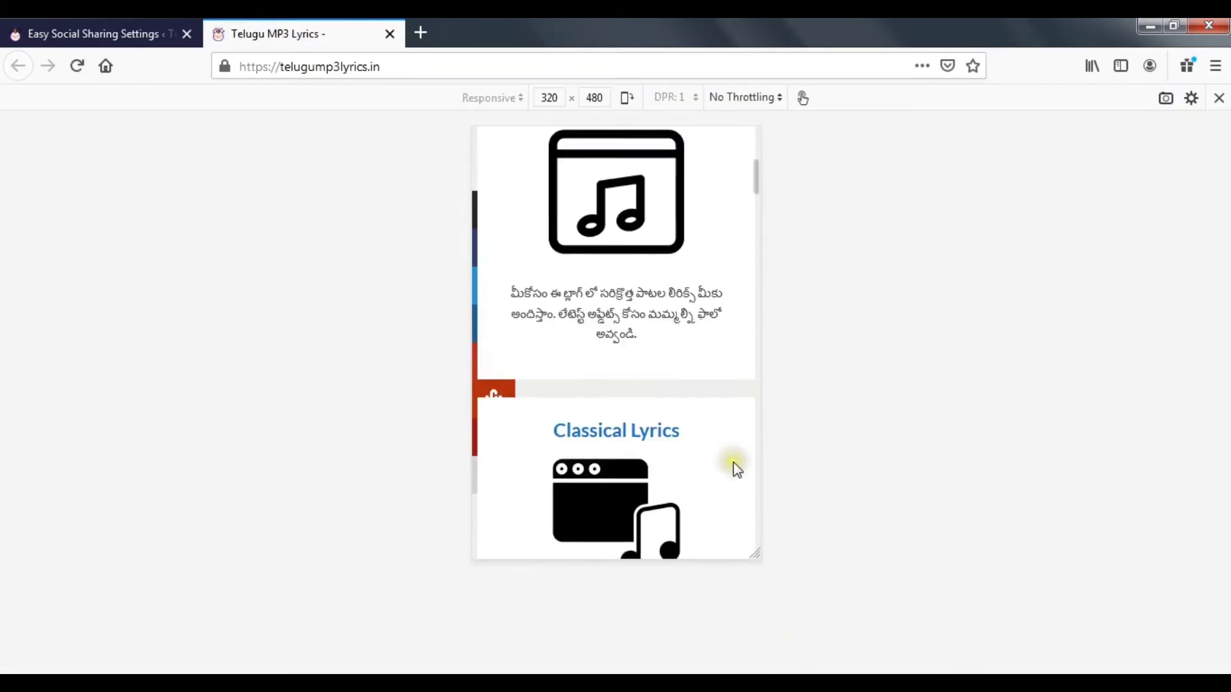
{"action": "scroll", "coordinate": [732, 463], "scroll_direction": "down", "scroll_amount": 15}
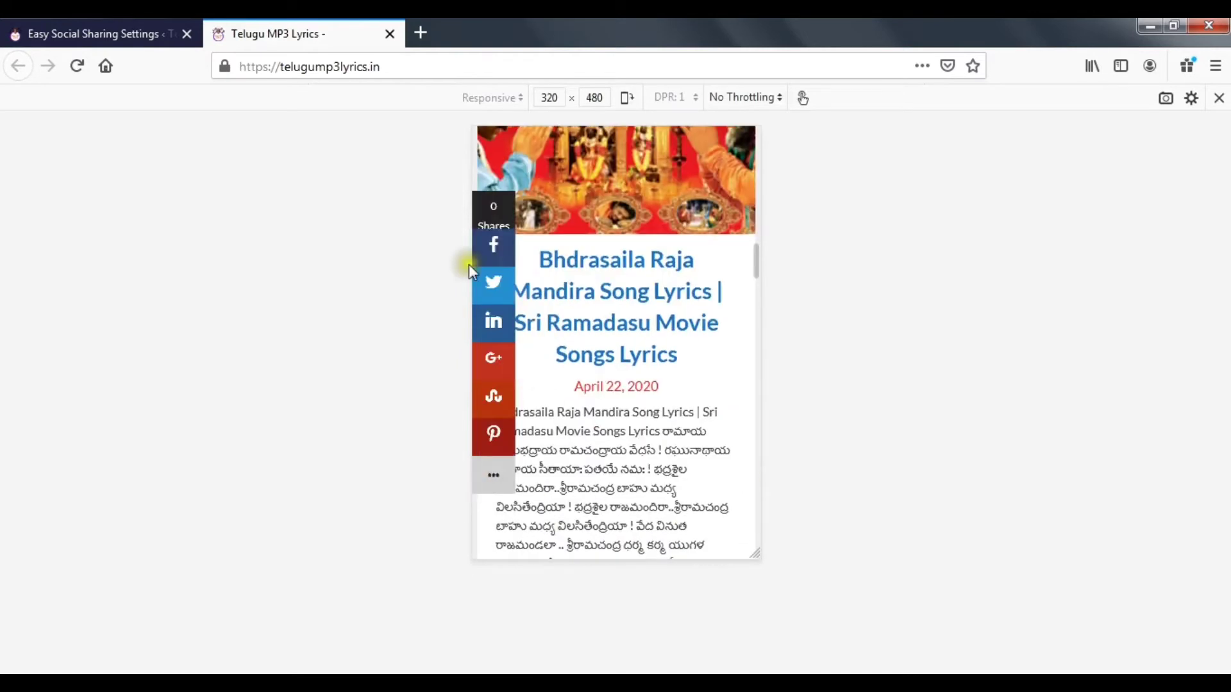
{"action": "scroll", "coordinate": [538, 388], "scroll_direction": "down", "scroll_amount": 12}
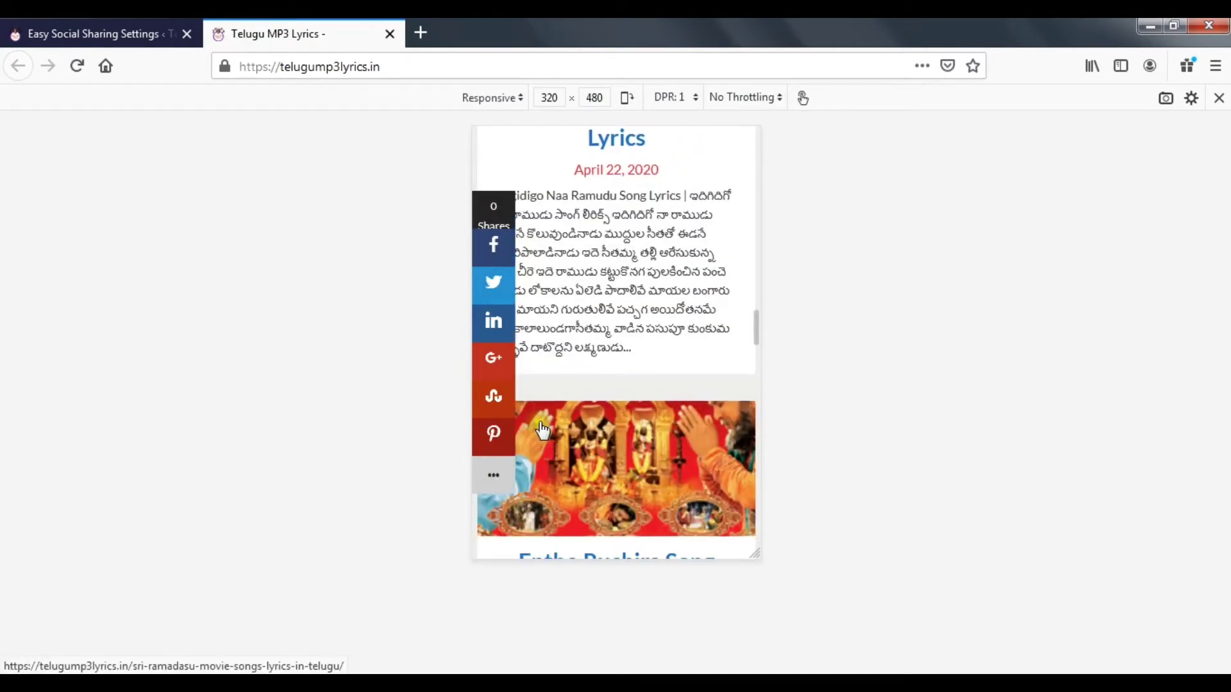
{"action": "scroll", "coordinate": [541, 431], "scroll_direction": "up", "scroll_amount": 1}
{"action": "key", "text": "ctrl+shift+m"}
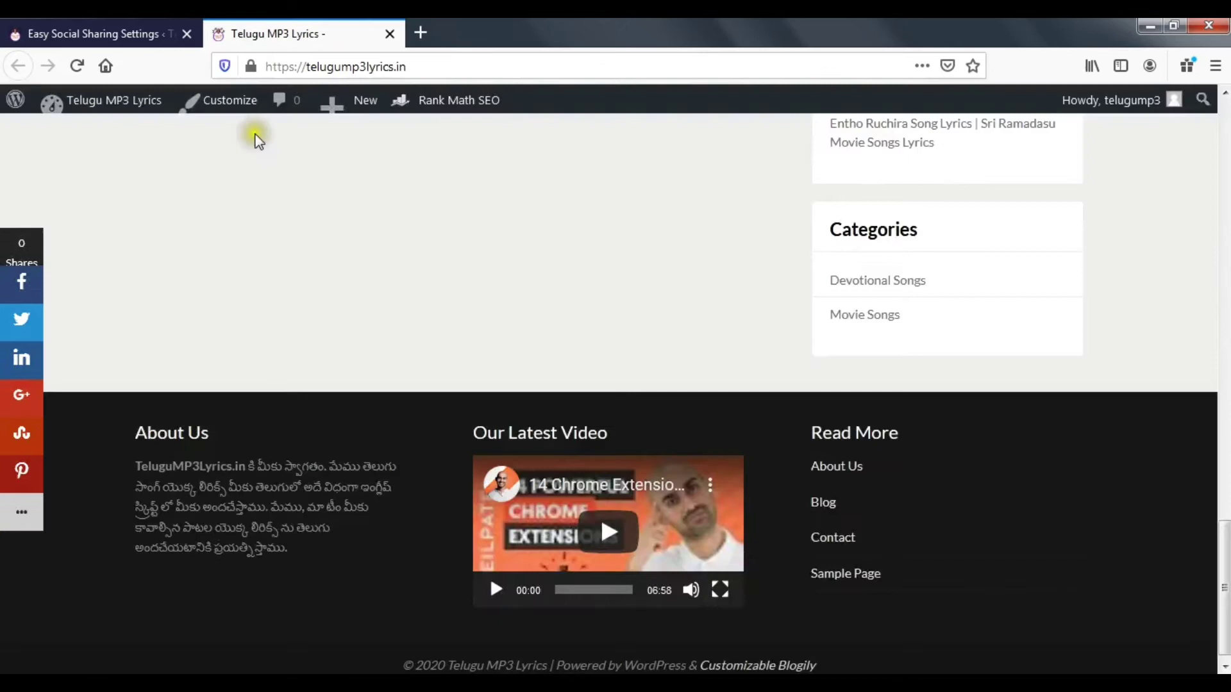
{"action": "left_click", "coordinate": [95, 39]}
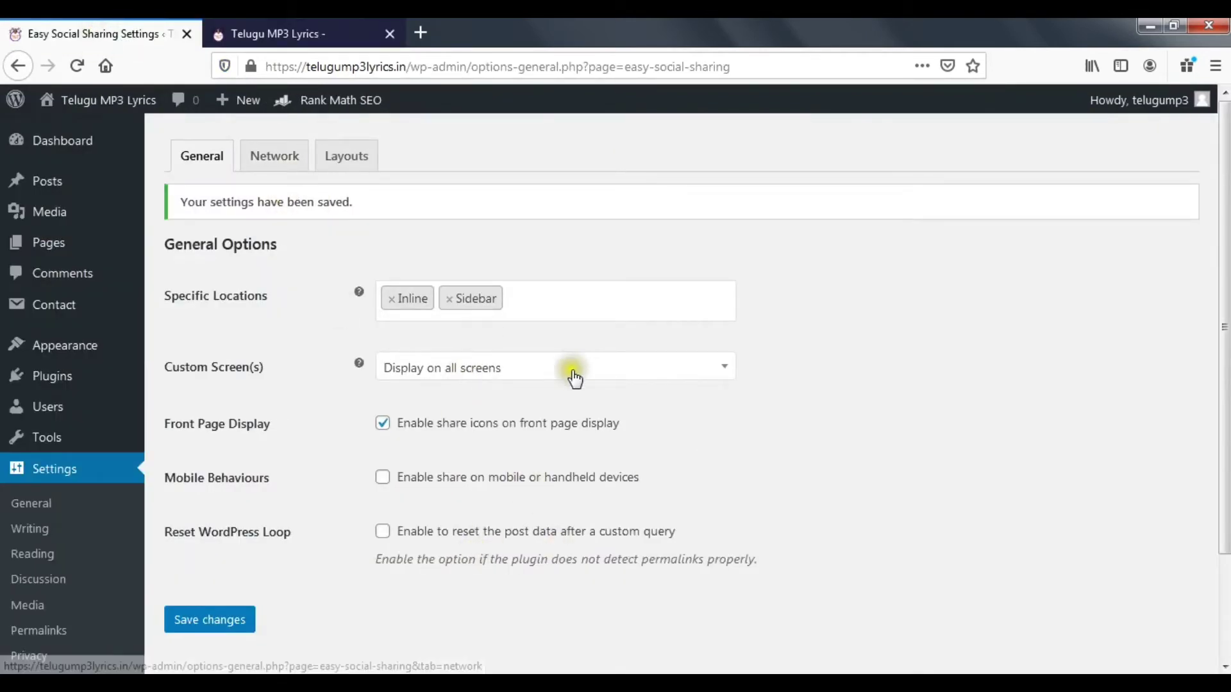
- In the Network tab, remove Google+, StumbleUpon and Pinterest, leaving Facebook, Twitter and LinkedIn, and save
{"action": "left_click", "coordinate": [397, 375]}
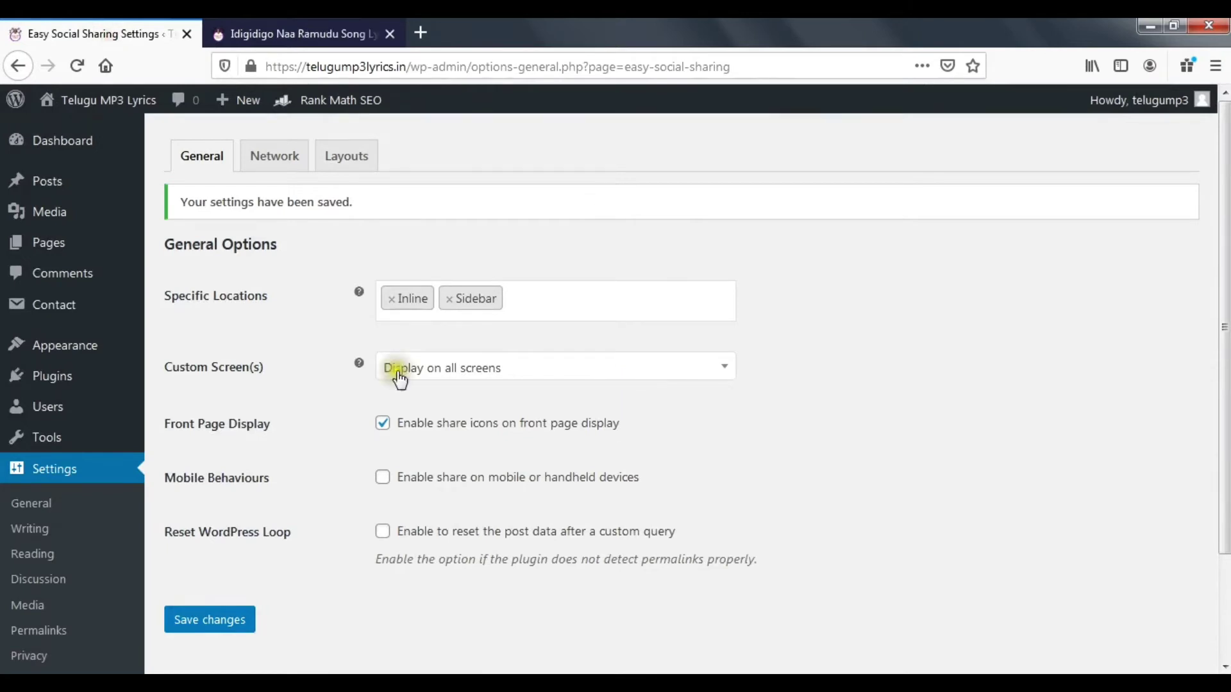
{"action": "left_click", "coordinate": [280, 159]}
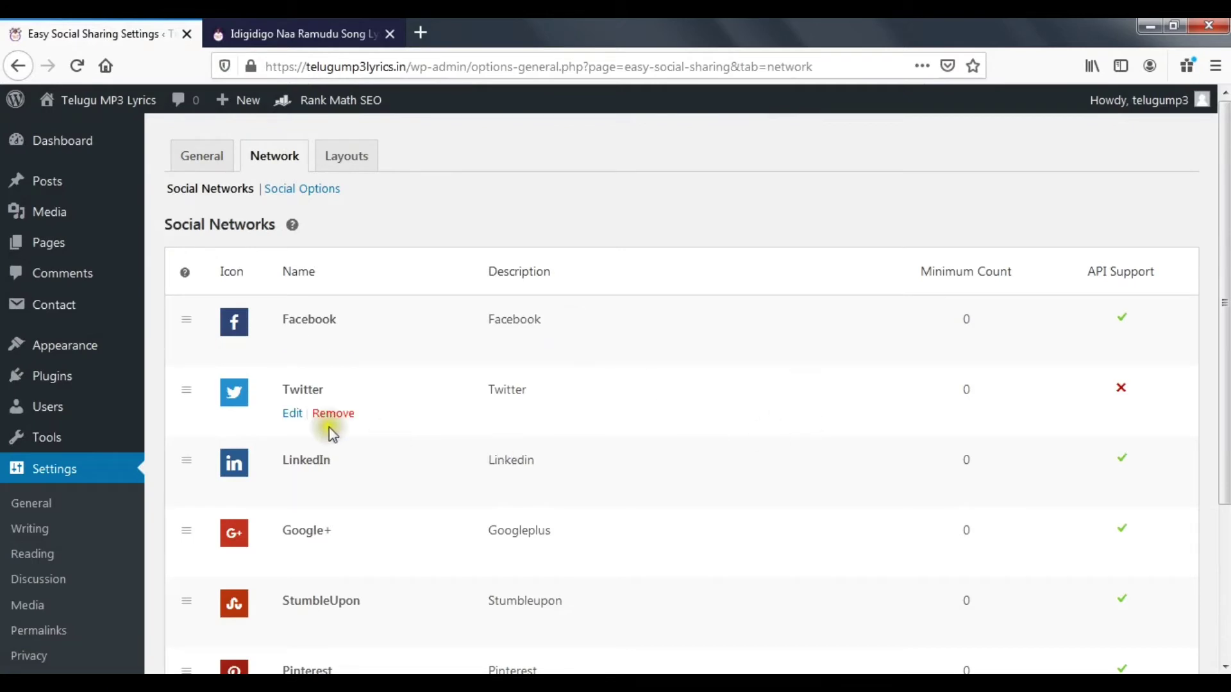
{"action": "scroll", "coordinate": [475, 476], "scroll_direction": "down", "scroll_amount": 3}
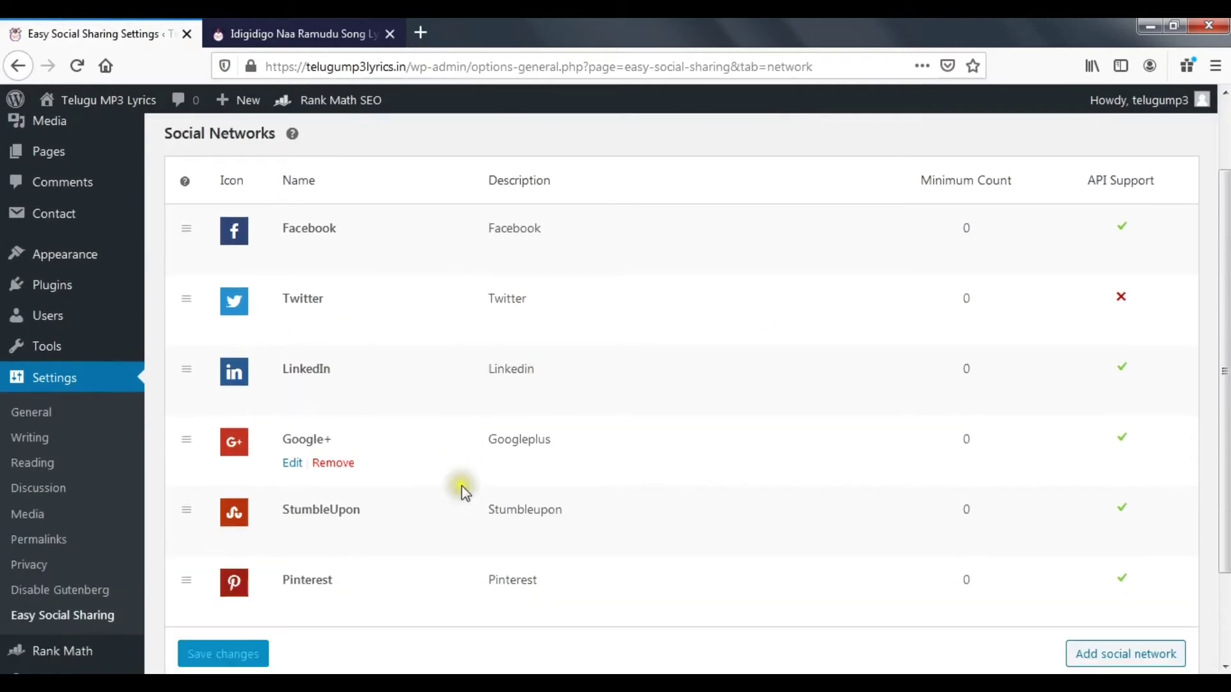
{"action": "left_click", "coordinate": [339, 470]}
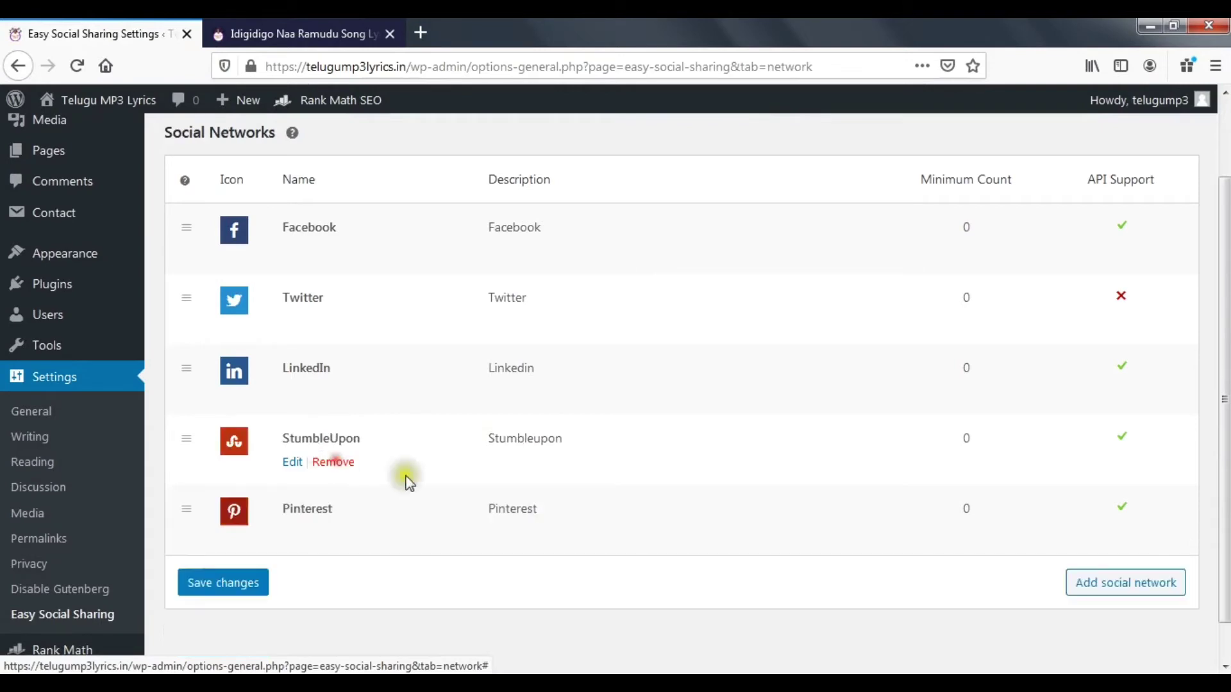
{"action": "left_click", "coordinate": [345, 469]}
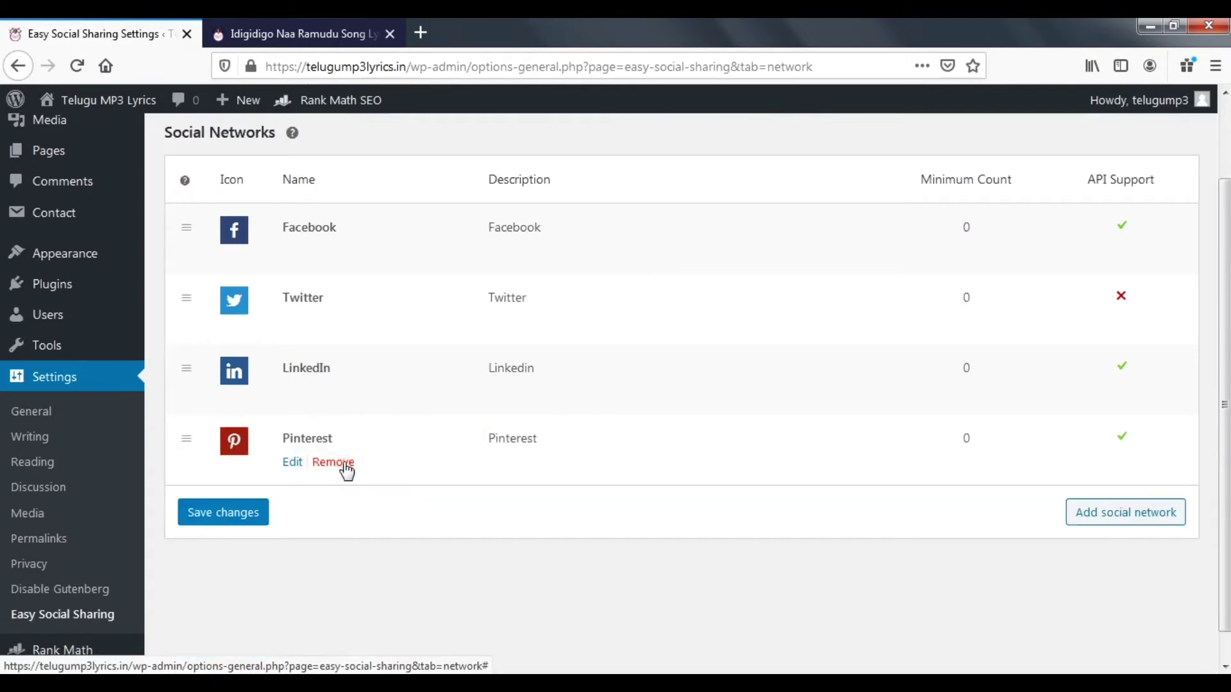
{"action": "left_click", "coordinate": [329, 473]}
{"action": "left_click", "coordinate": [340, 467]}
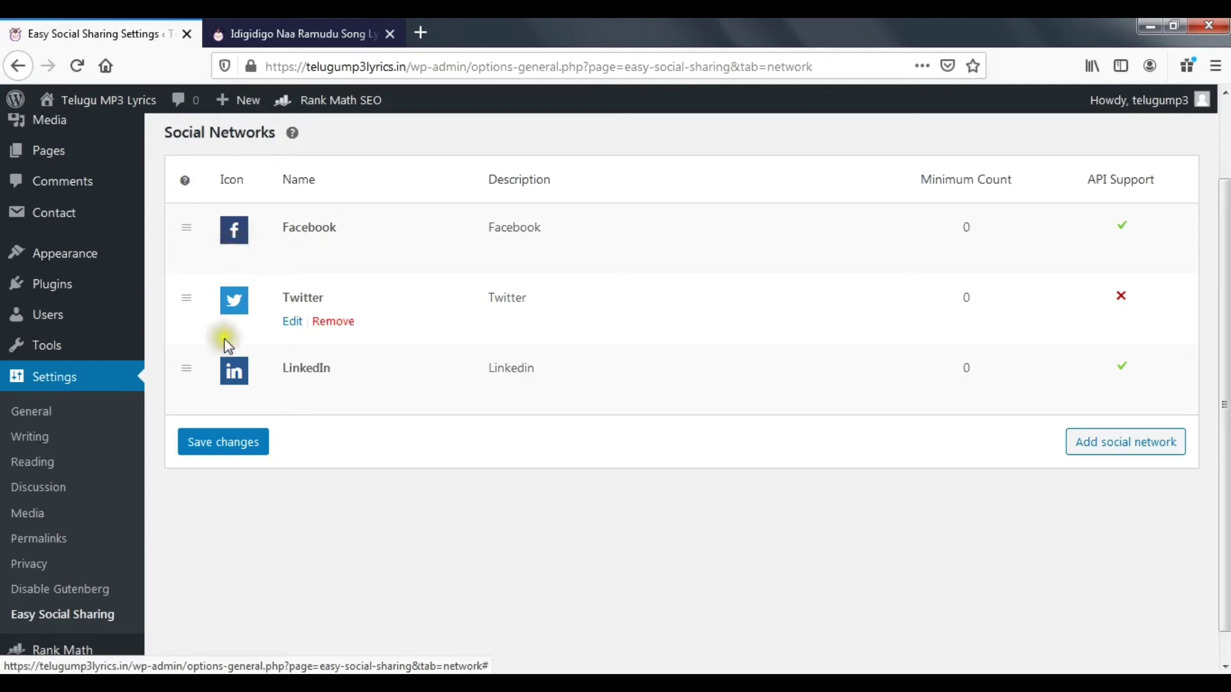
{"action": "left_click", "coordinate": [251, 443]}
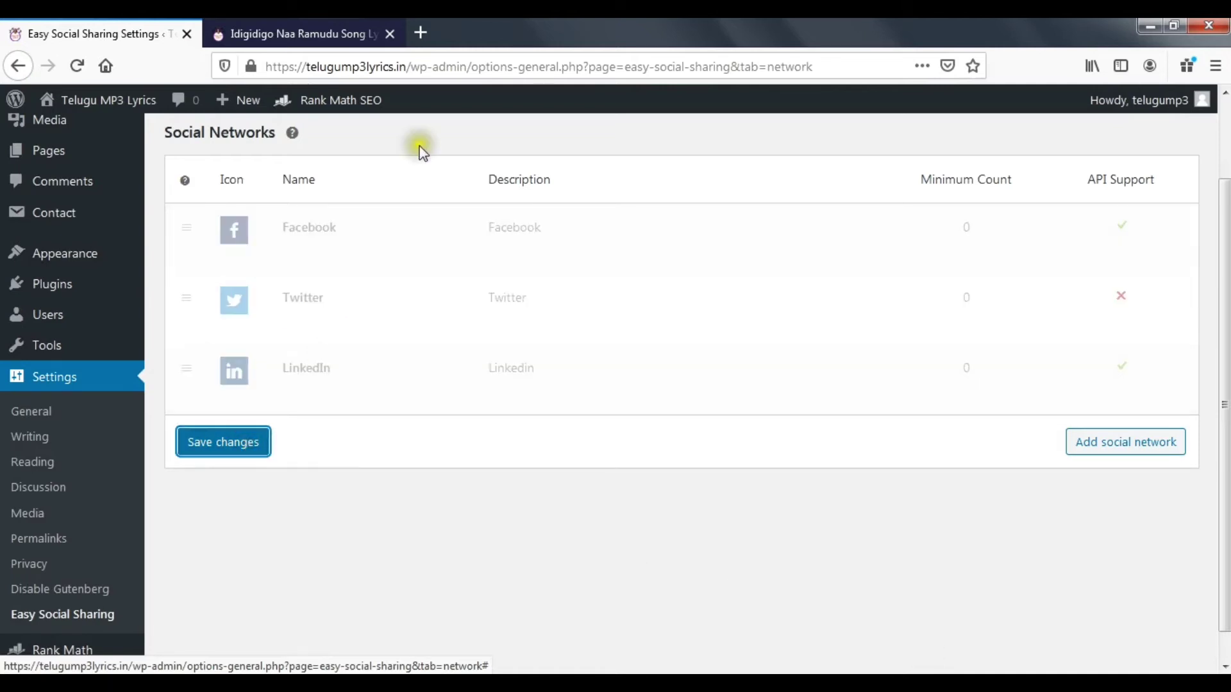
{"action": "left_click", "coordinate": [298, 34]}
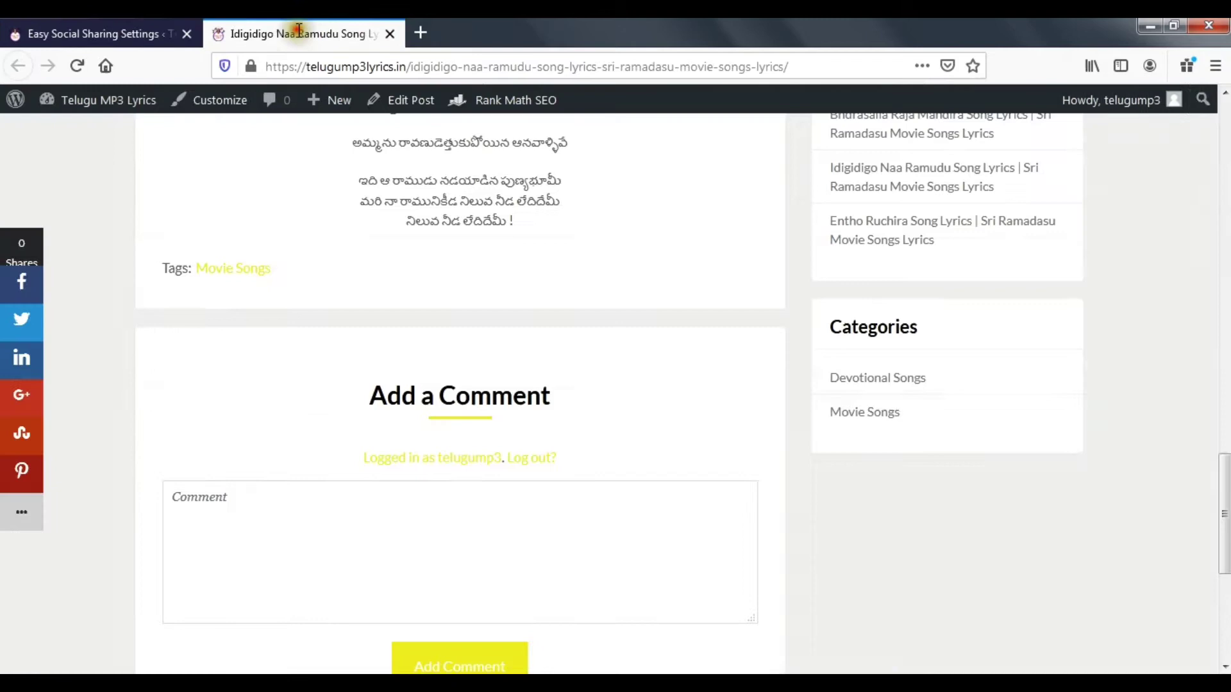
{"action": "left_click", "coordinate": [75, 69]}
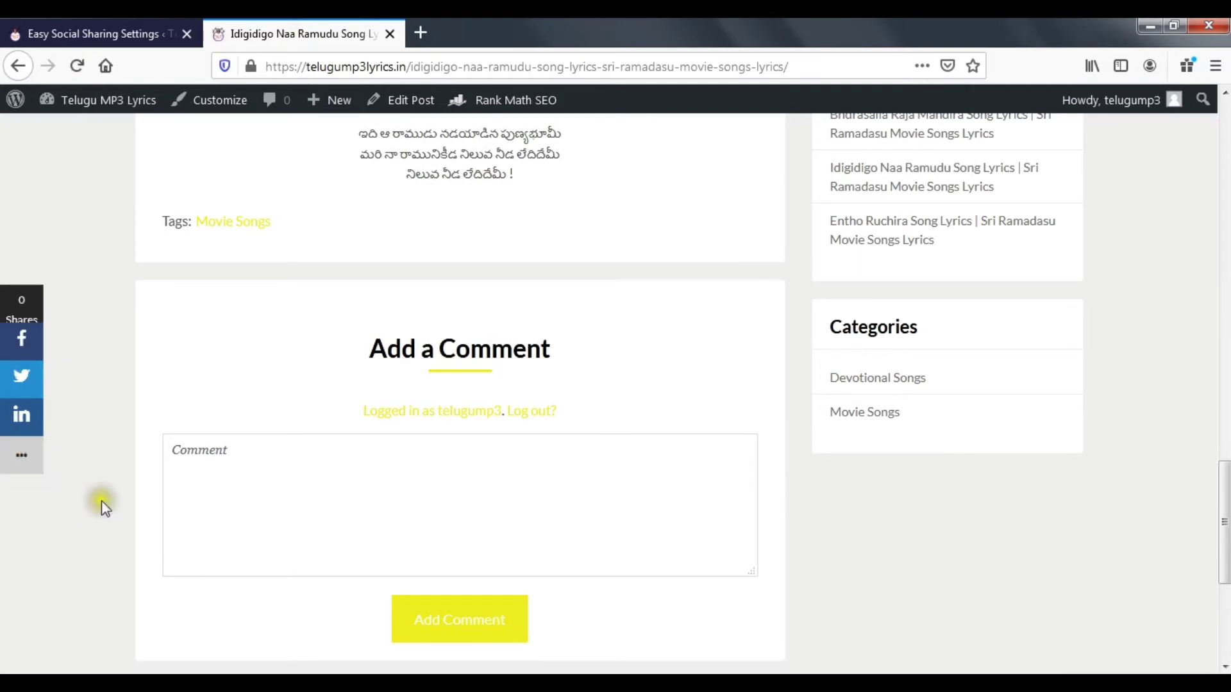
{"action": "mouse_move", "coordinate": [5, 474]}
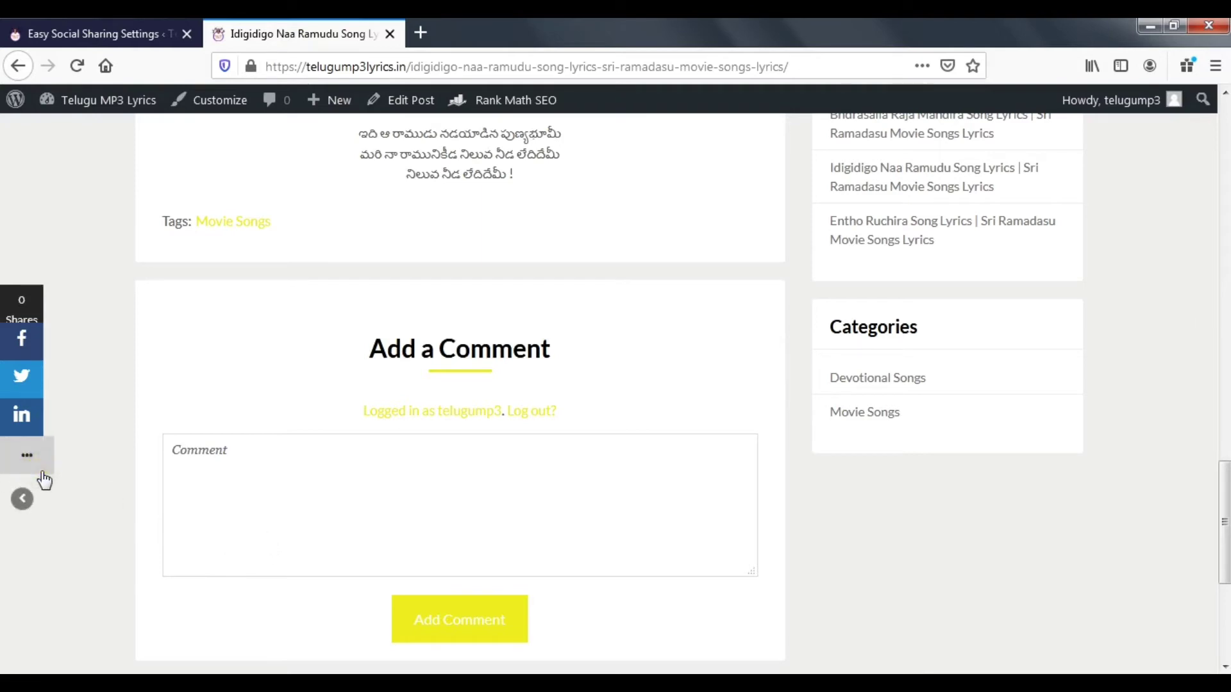
- Return to the plugin settings and open the Layouts tab showing default colours #557da1 and #99a7b7
{"action": "left_click", "coordinate": [152, 35]}
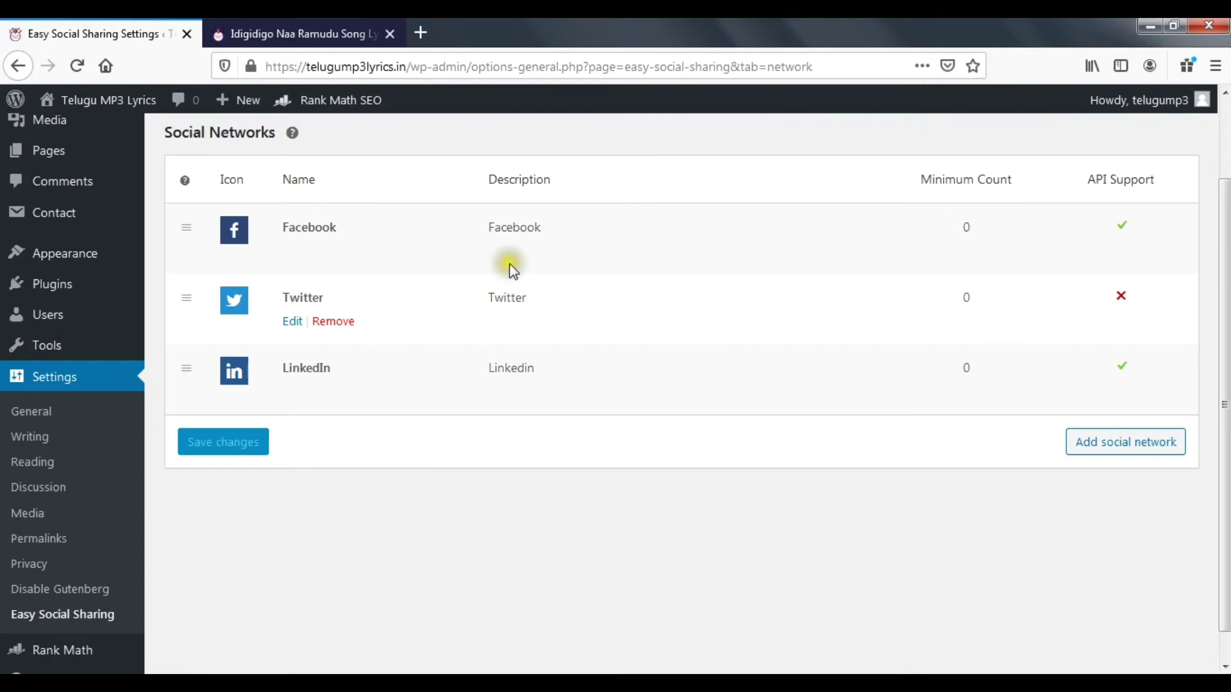
{"action": "scroll", "coordinate": [258, 278], "scroll_direction": "up", "scroll_amount": 3}
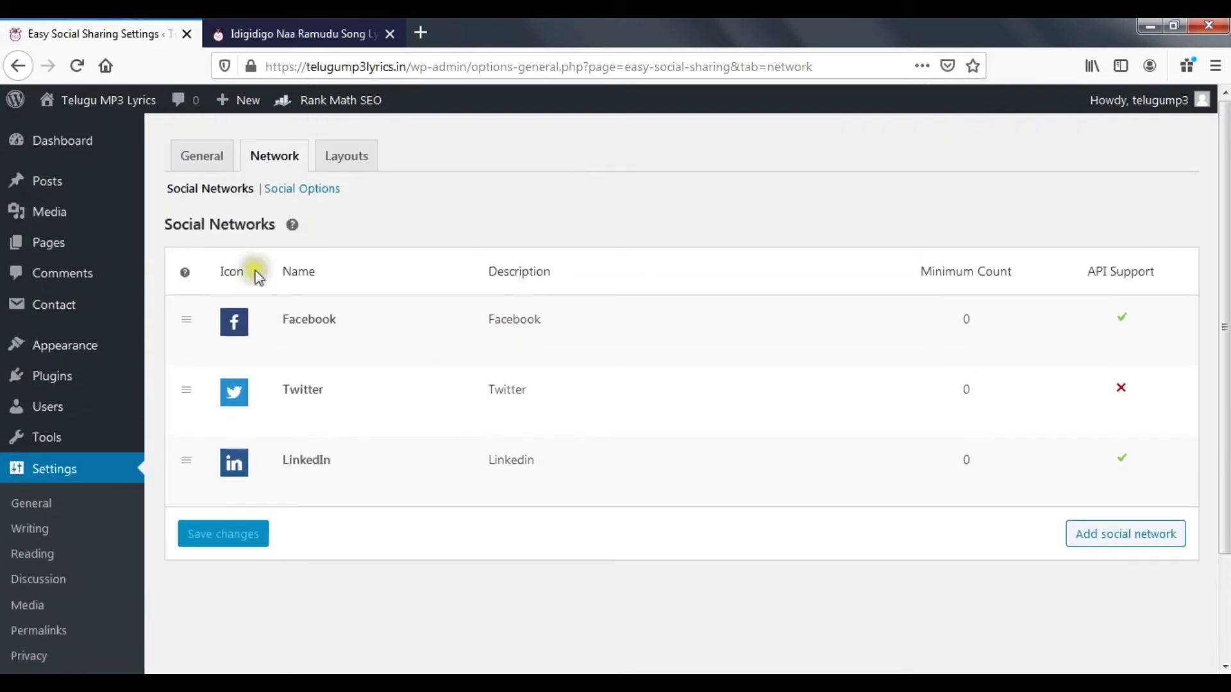
{"action": "left_click", "coordinate": [296, 190]}
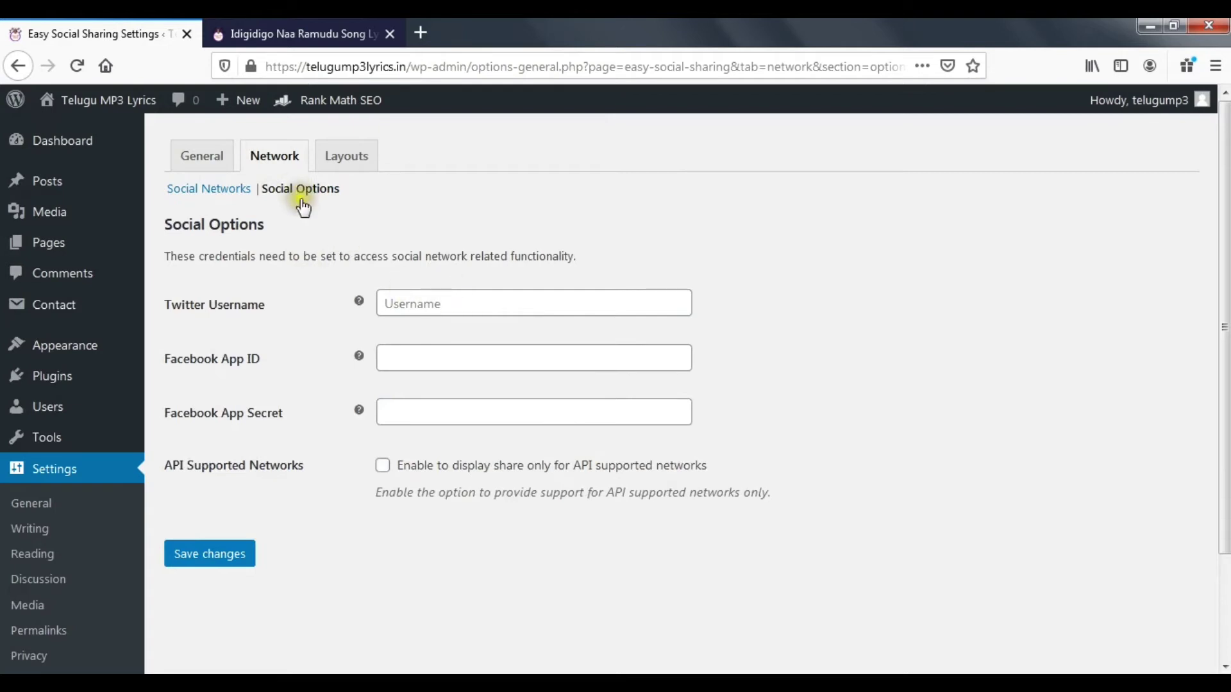
{"action": "left_click_drag", "start_coordinate": [349, 193], "coordinate": [266, 200]}
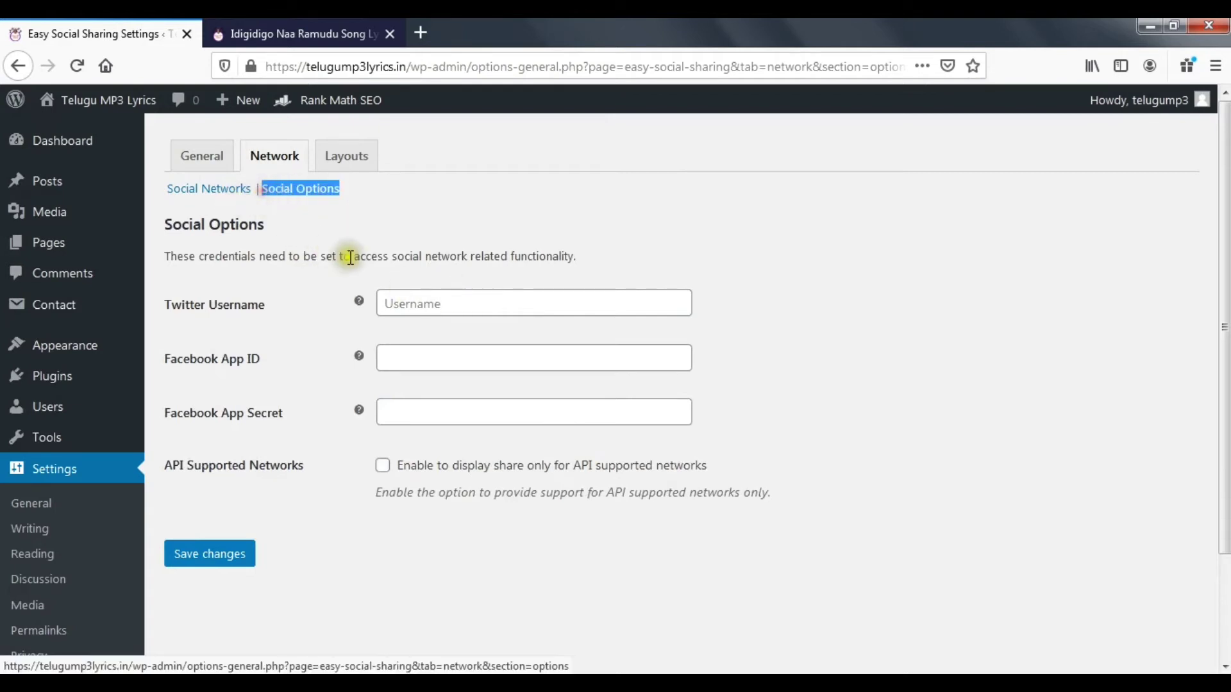
{"action": "left_click", "coordinate": [348, 161]}
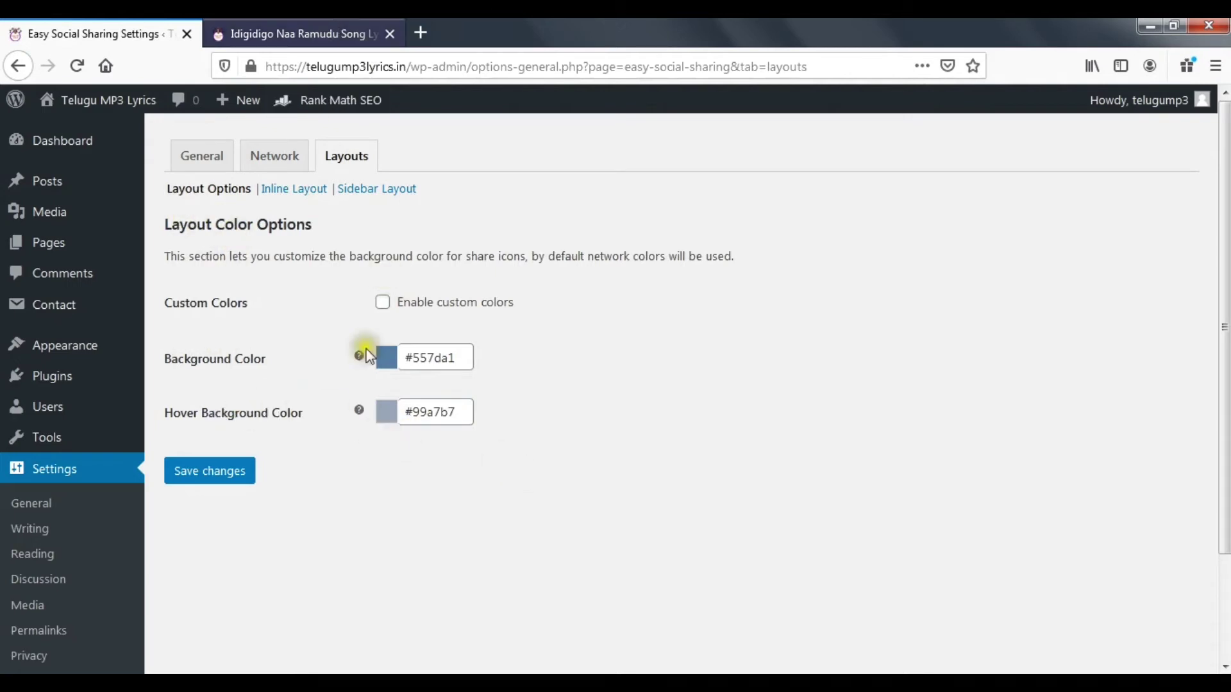
- Open the Inline Layout options, then view the song lyrics post's inline Facebook, Twitter and LinkedIn buttons
{"action": "left_click", "coordinate": [288, 190]}
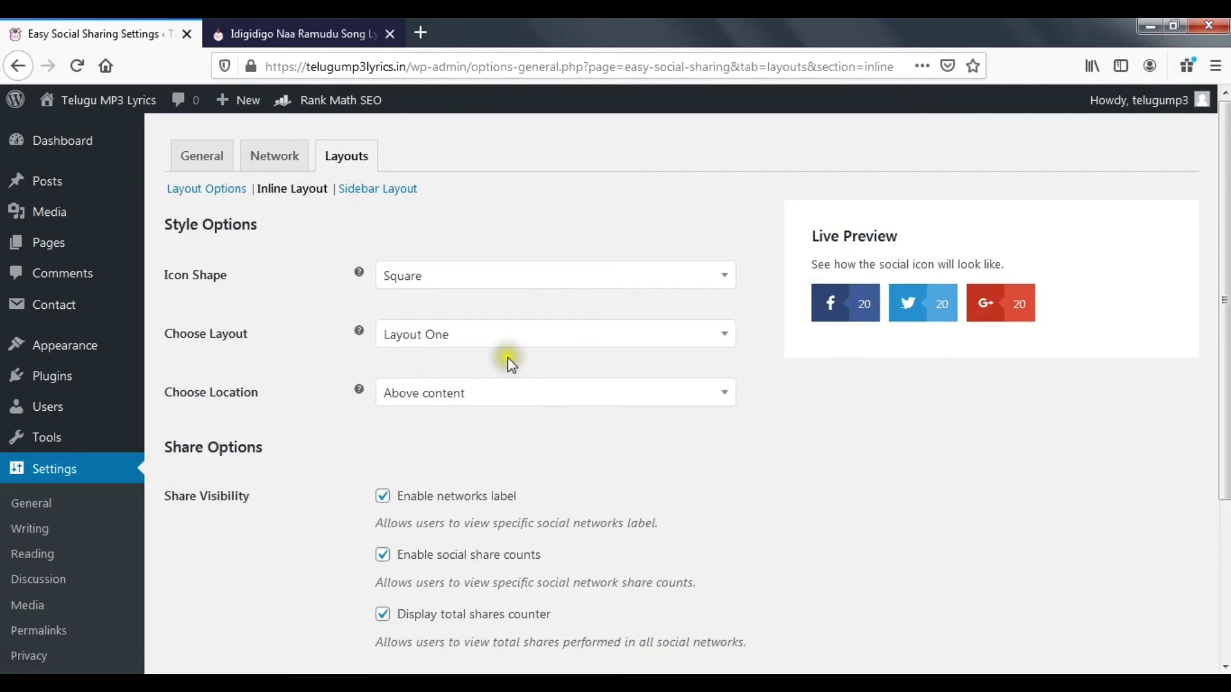
{"action": "left_click", "coordinate": [338, 26]}
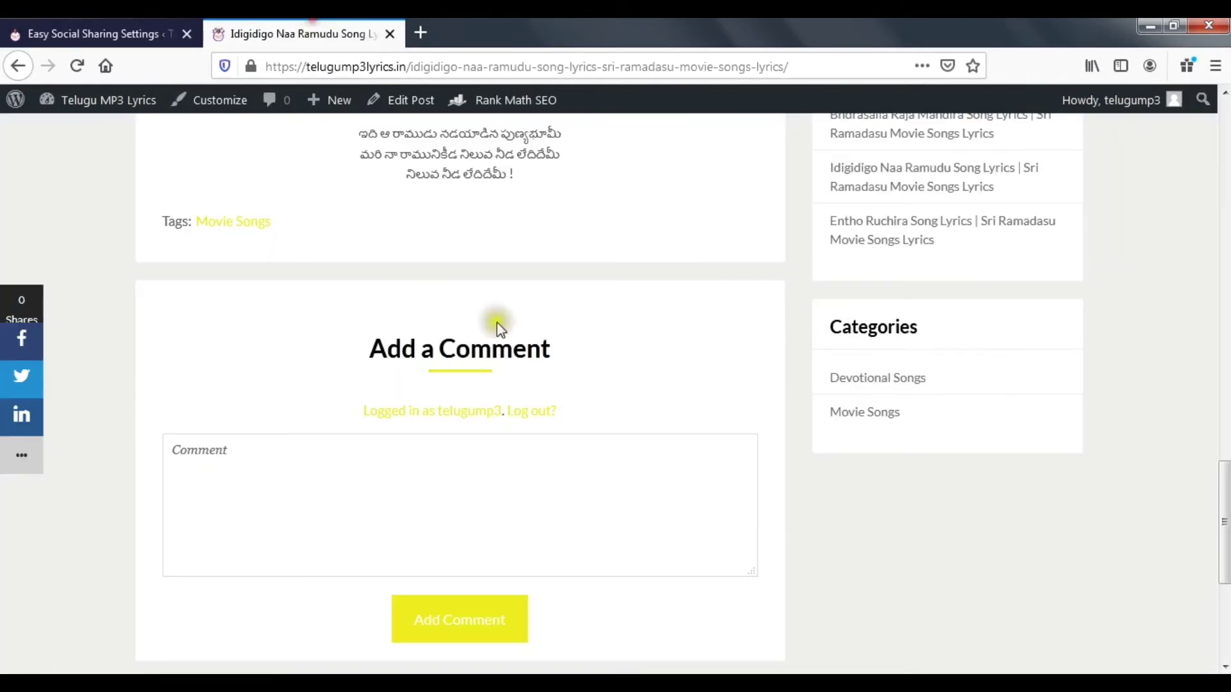
{"action": "scroll", "coordinate": [410, 381], "scroll_direction": "up", "scroll_amount": 5}
{"action": "scroll", "coordinate": [420, 369], "scroll_direction": "up", "scroll_amount": 10}
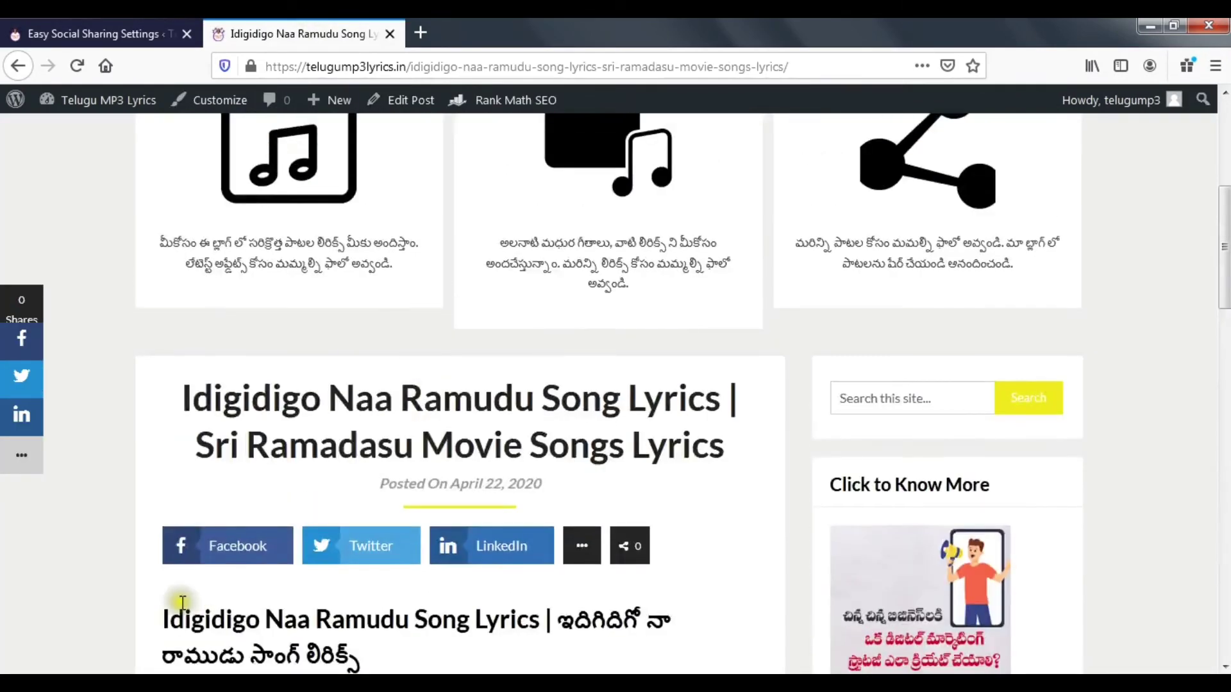
- Back on the sharing settings, set the inline Icon Shape to Rectangular Rounded
{"action": "left_click", "coordinate": [79, 26]}
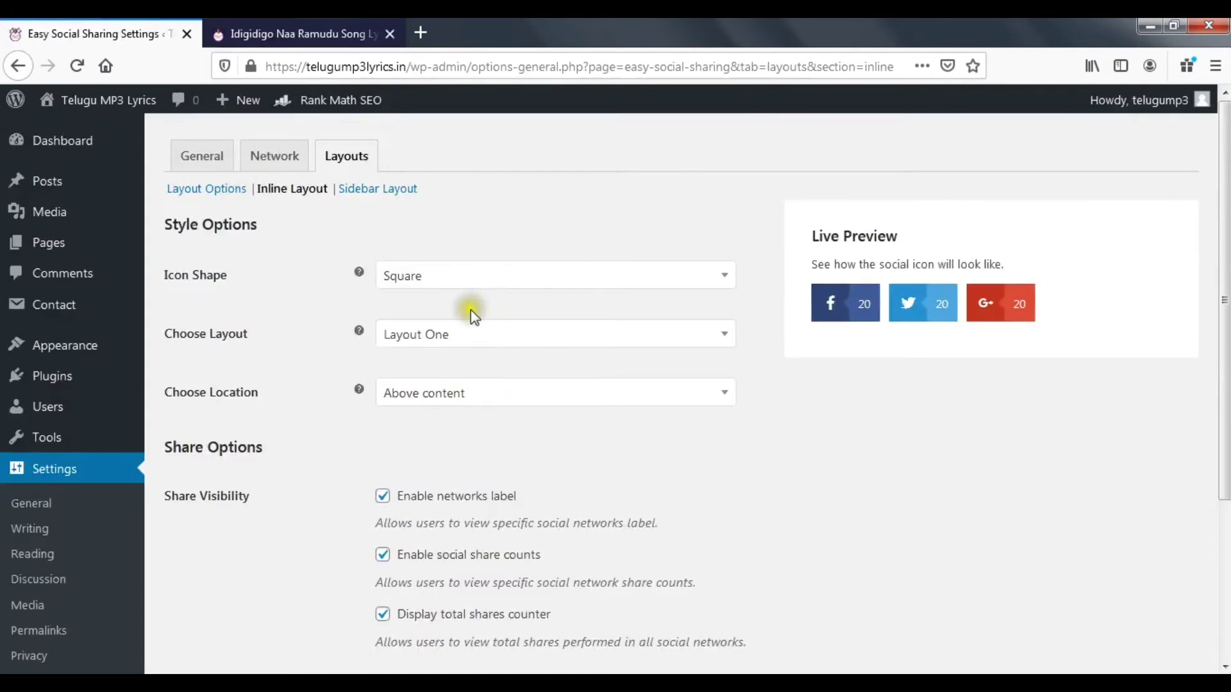
{"action": "left_click", "coordinate": [558, 290]}
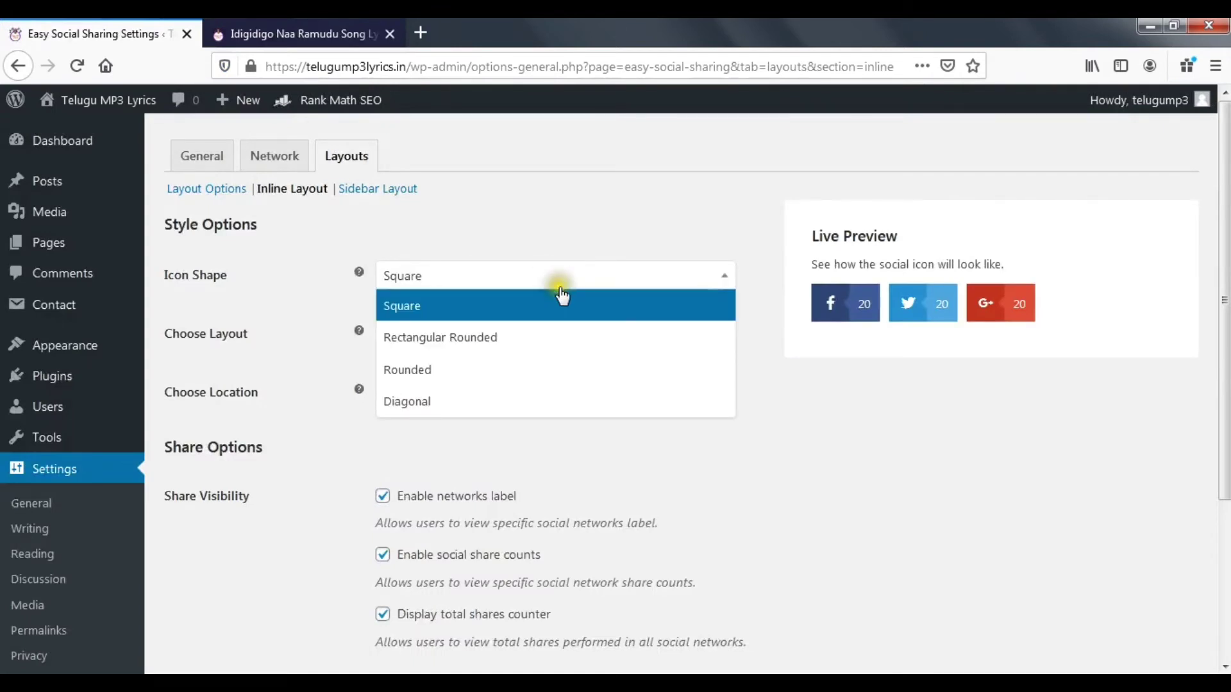
{"action": "left_click", "coordinate": [579, 351]}
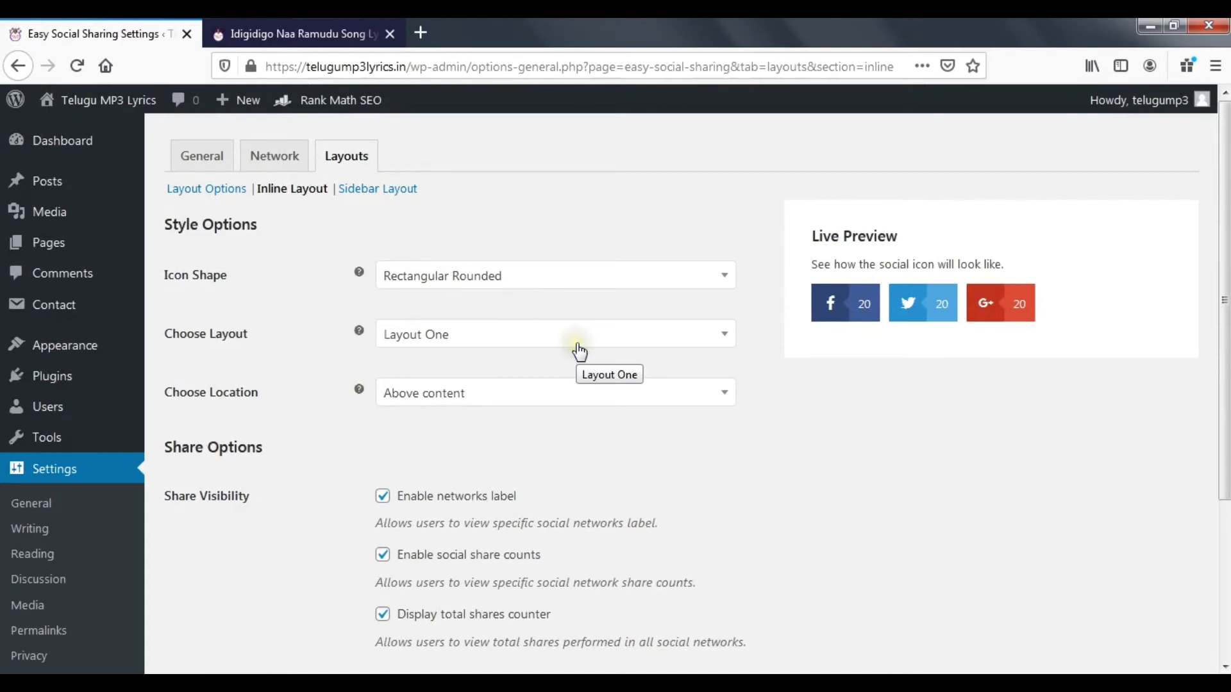
{"action": "left_click", "coordinate": [563, 279]}
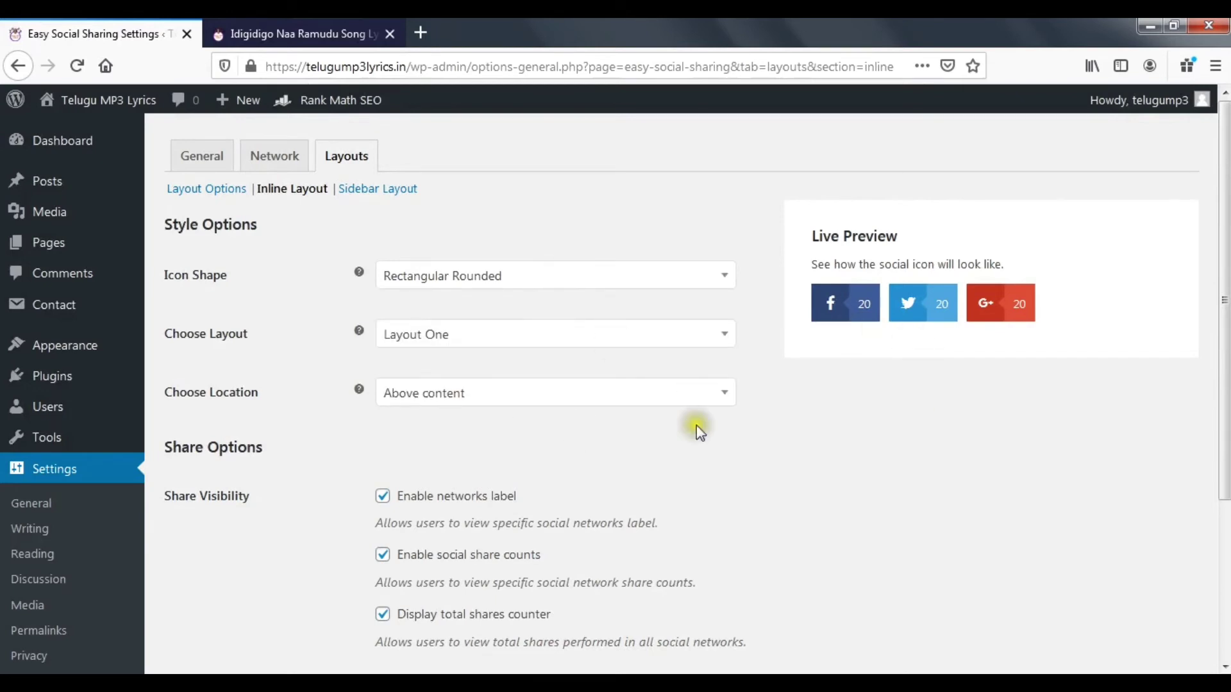
- Set the inline layout to Rectangular Rounded and its location to Above & below content
{"action": "left_click", "coordinate": [596, 346]}
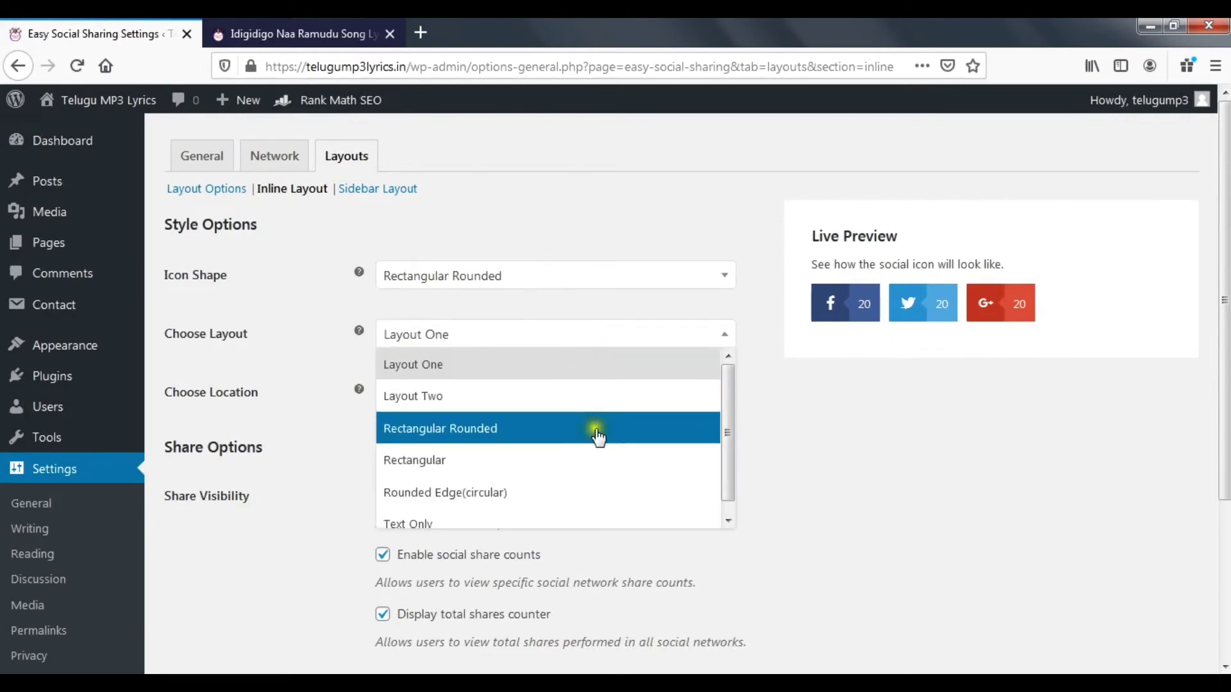
{"action": "left_click", "coordinate": [597, 430]}
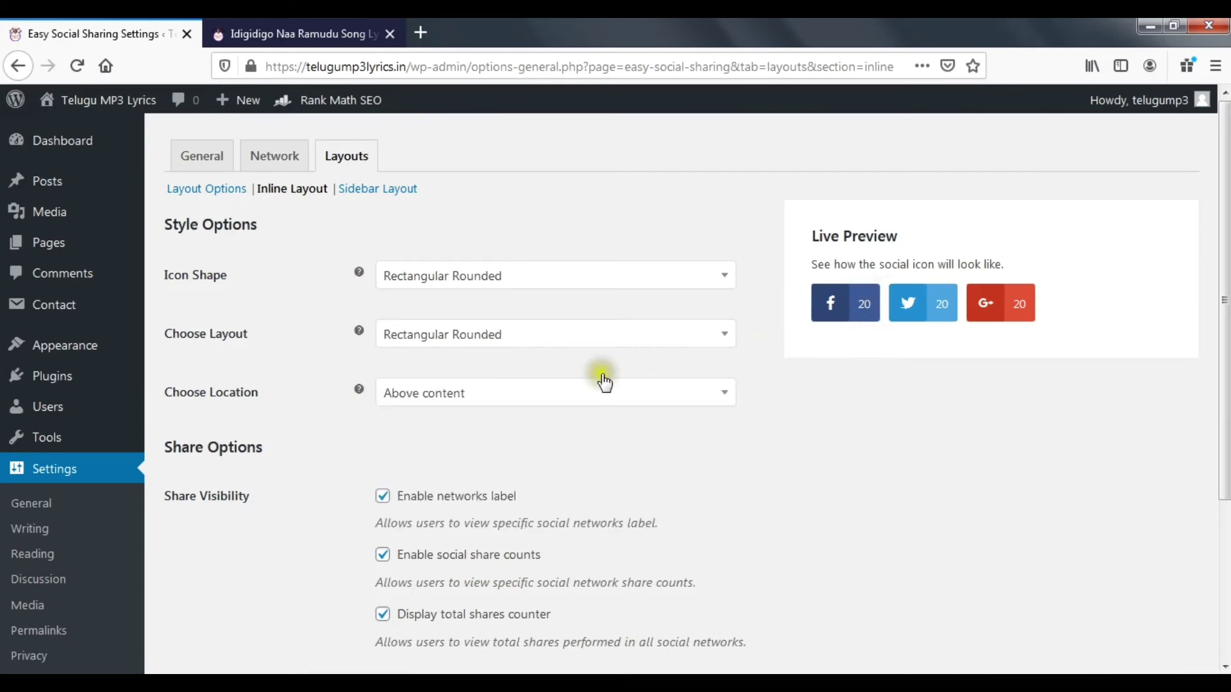
{"action": "left_click", "coordinate": [591, 402]}
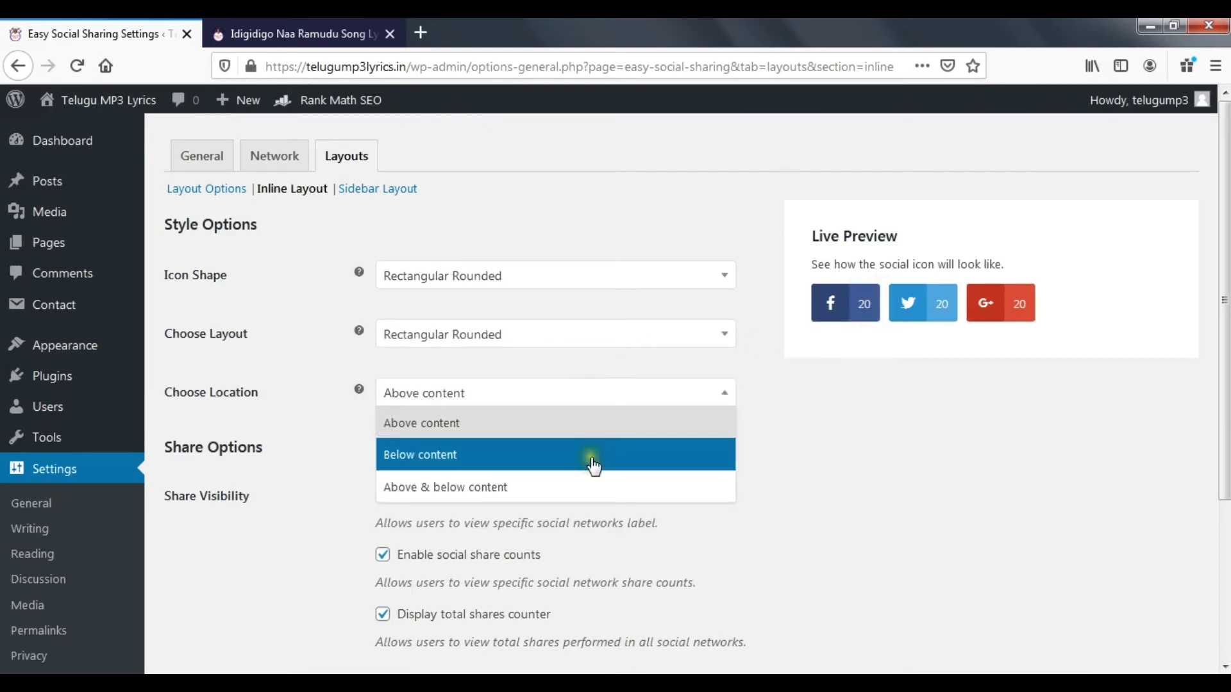
{"action": "left_click", "coordinate": [573, 490]}
{"action": "scroll", "coordinate": [902, 472], "scroll_direction": "down", "scroll_amount": 1}
{"action": "scroll", "coordinate": [901, 472], "scroll_direction": "down", "scroll_amount": 2}
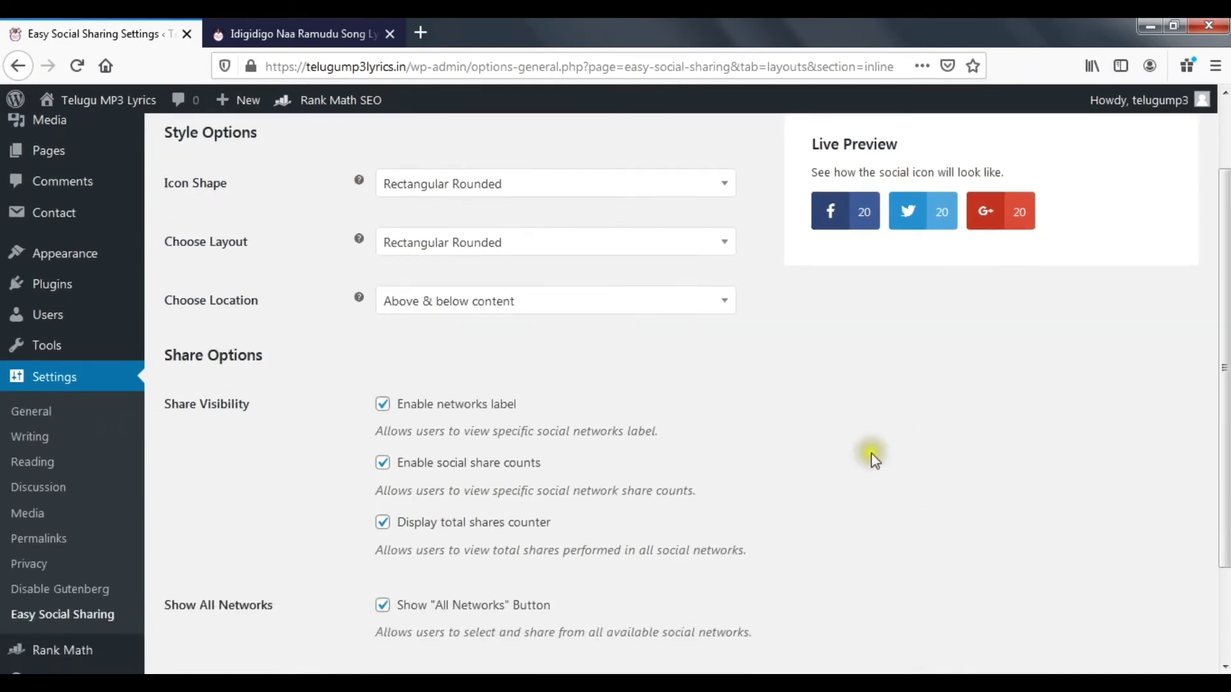
{"action": "scroll", "coordinate": [873, 442], "scroll_direction": "down", "scroll_amount": 3}
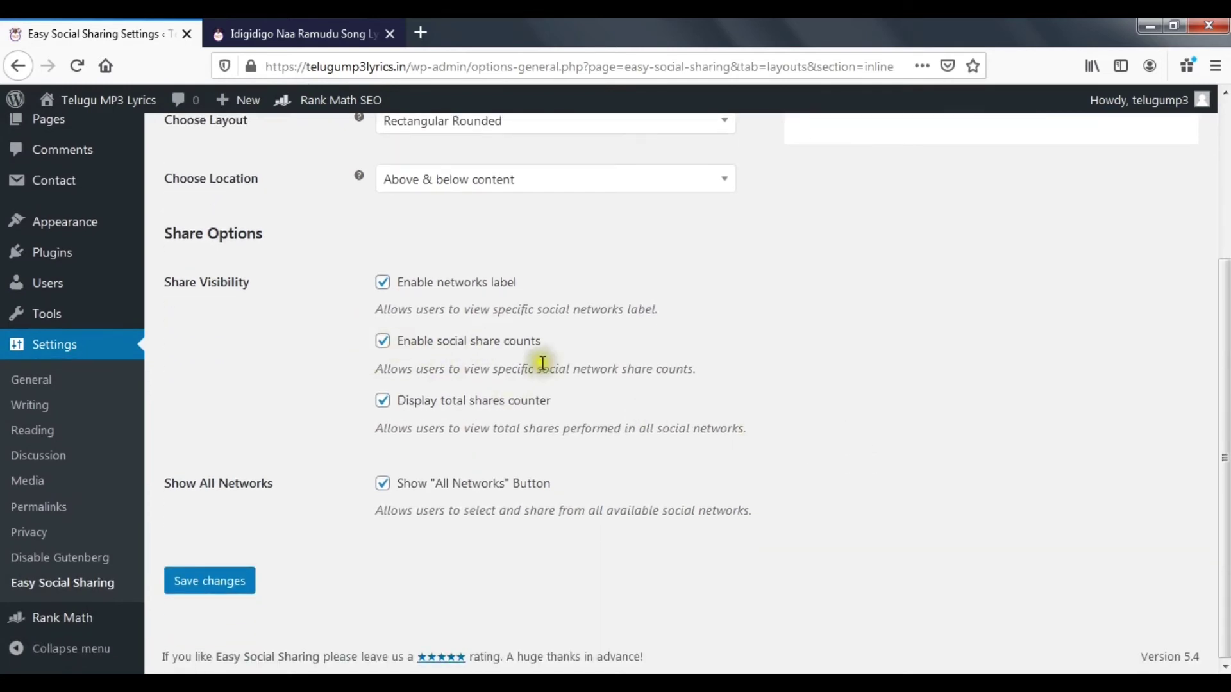
{"action": "left_click_drag", "start_coordinate": [564, 400], "coordinate": [403, 408]}
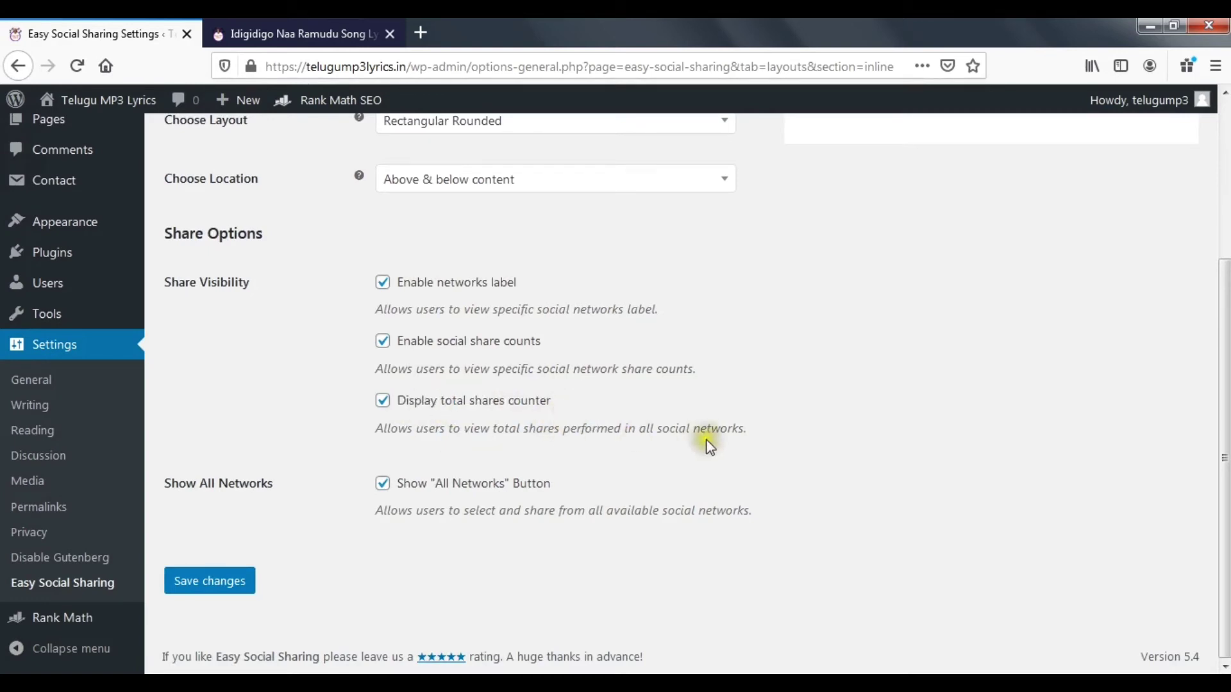
- Save the inline settings, then reload the song lyrics post and scroll through its share buttons
{"action": "left_click", "coordinate": [207, 591]}
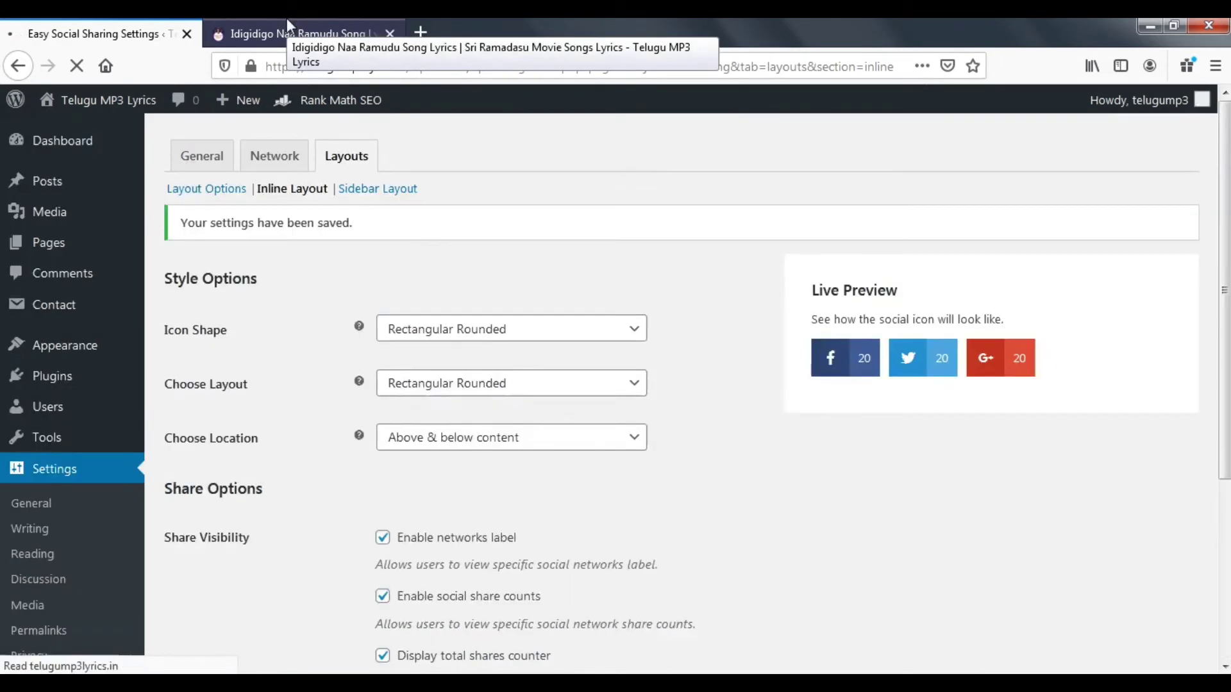
{"action": "left_click", "coordinate": [287, 21]}
{"action": "left_click", "coordinate": [77, 65]}
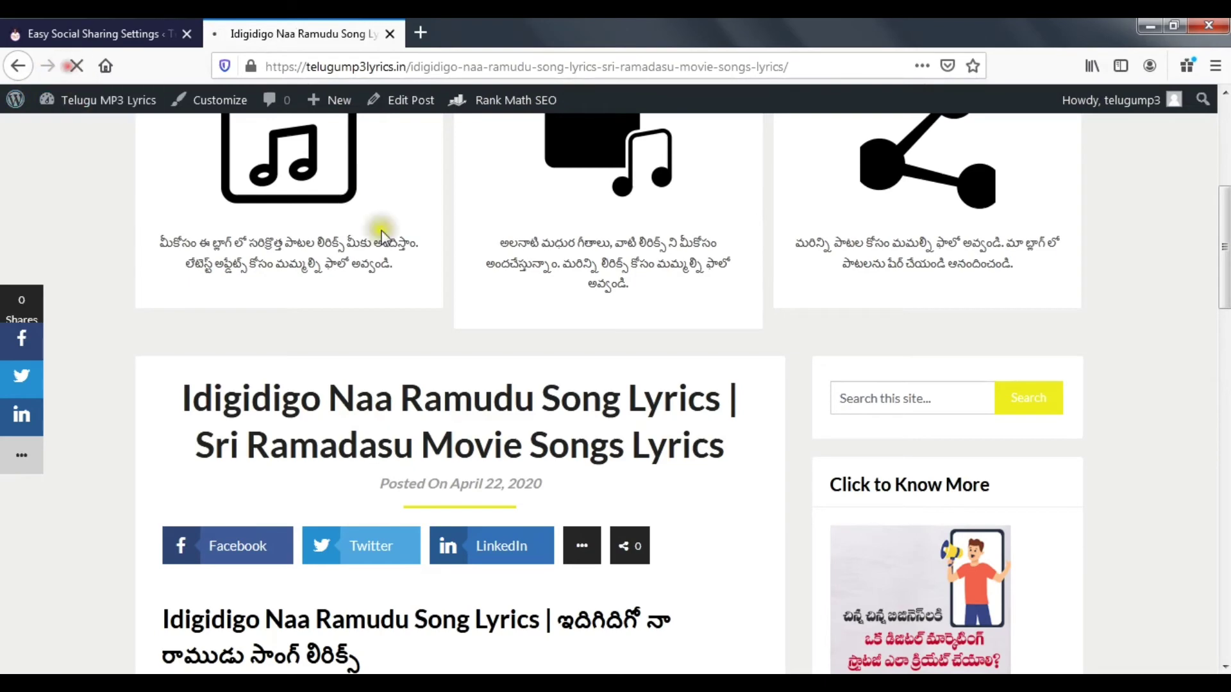
{"action": "scroll", "coordinate": [887, 382], "scroll_direction": "down", "scroll_amount": 2}
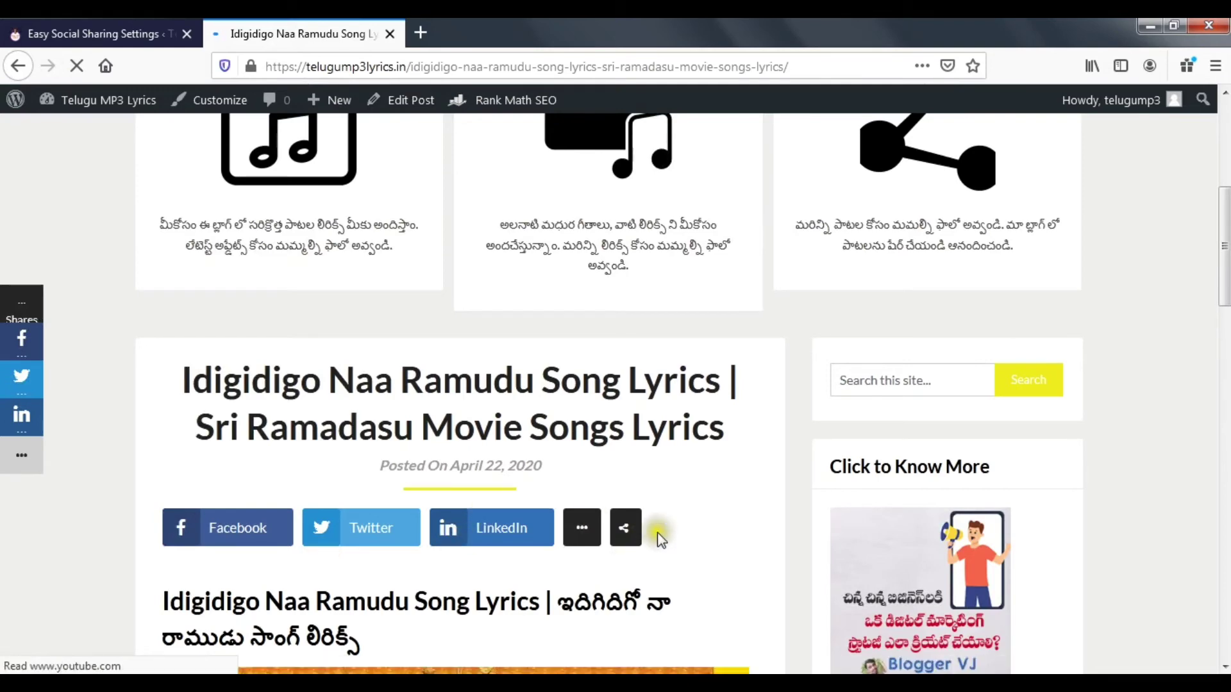
{"action": "scroll", "coordinate": [660, 539], "scroll_direction": "down", "scroll_amount": 3}
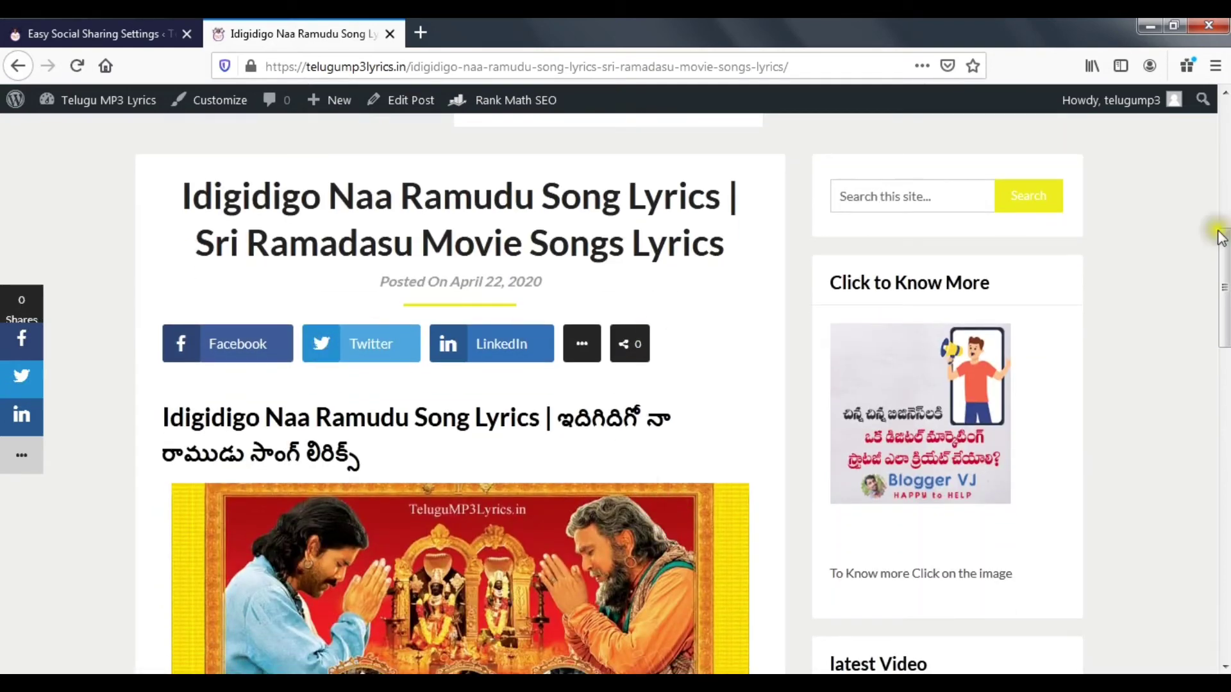
{"action": "left_click_drag", "start_coordinate": [1223, 234], "coordinate": [1223, 497]}
{"action": "scroll", "coordinate": [594, 311], "scroll_direction": "up", "scroll_amount": 3}
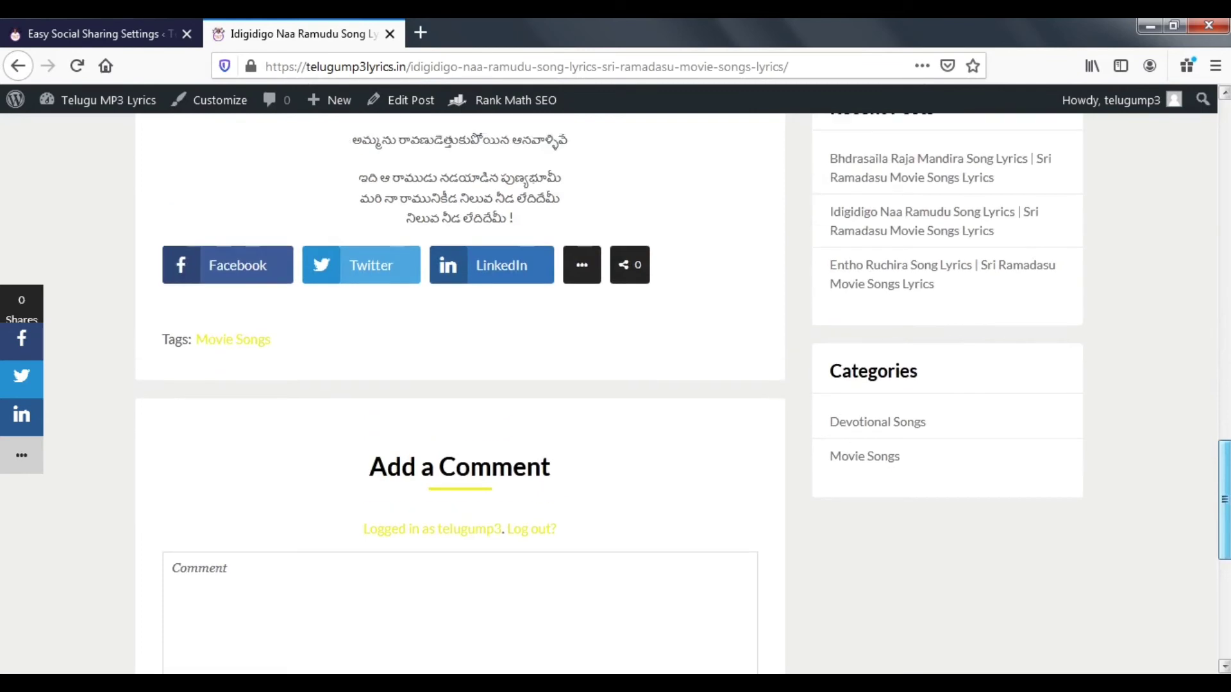
- In the sidebar layout options, place the share sidebar on the right
{"action": "left_click", "coordinate": [95, 28]}
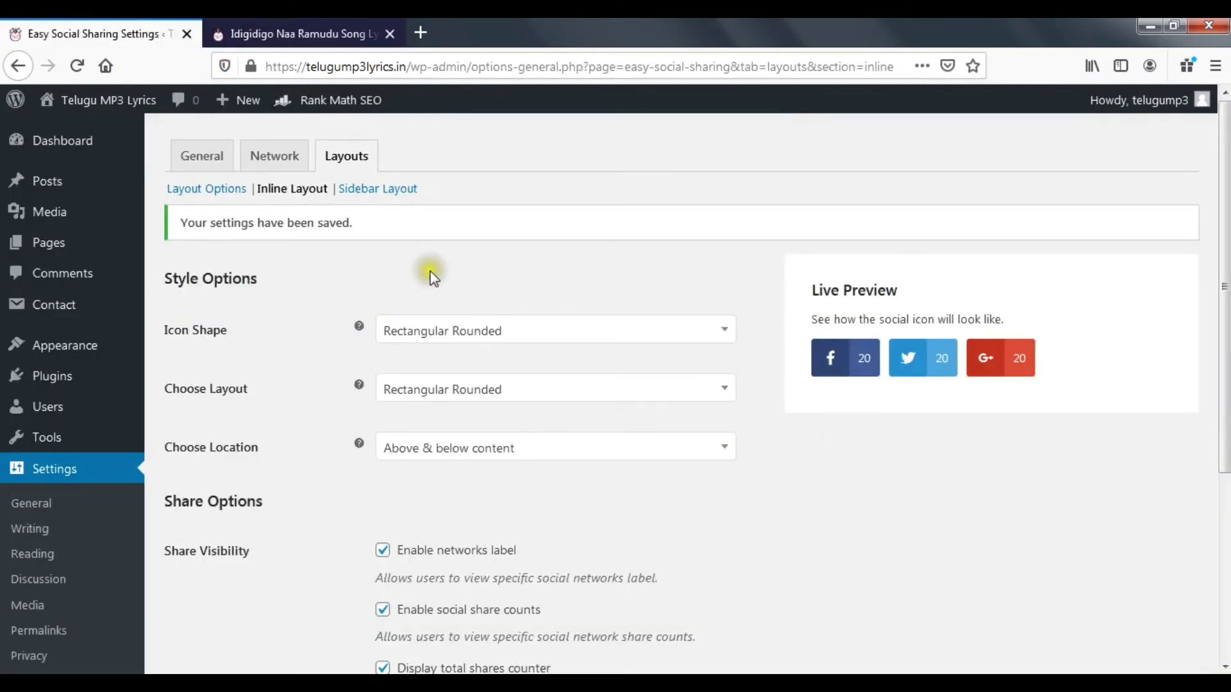
{"action": "left_click", "coordinate": [392, 191]}
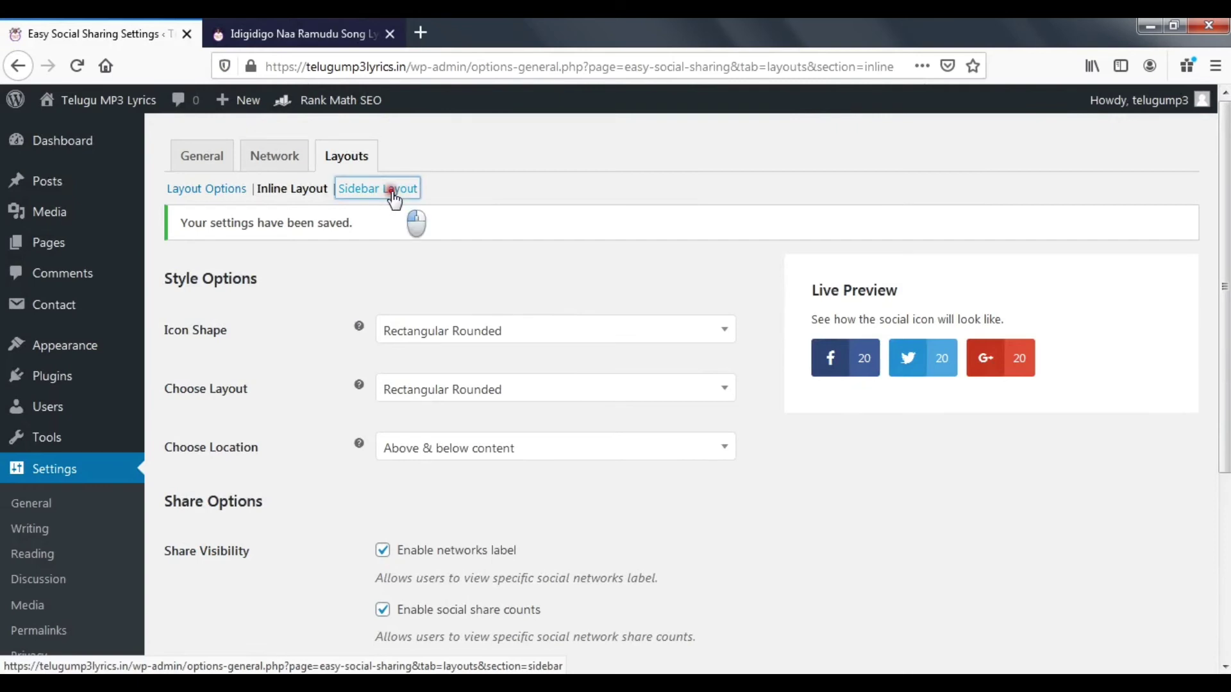
{"action": "left_click", "coordinate": [319, 34]}
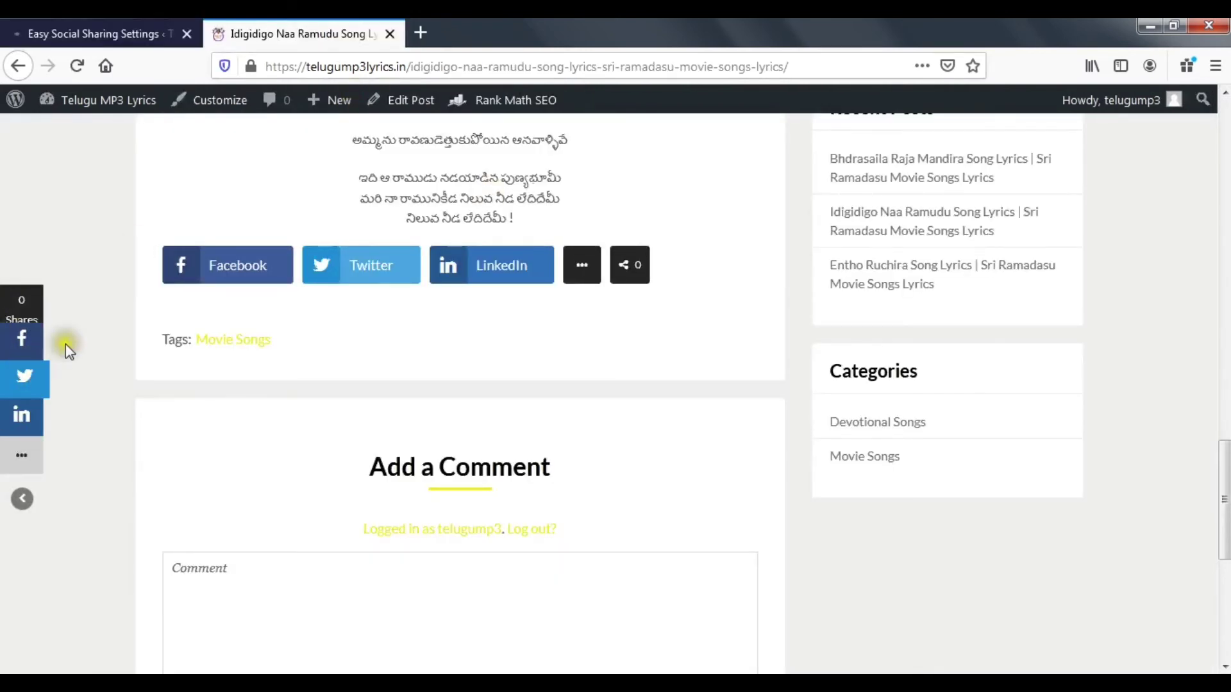
{"action": "left_click", "coordinate": [95, 33]}
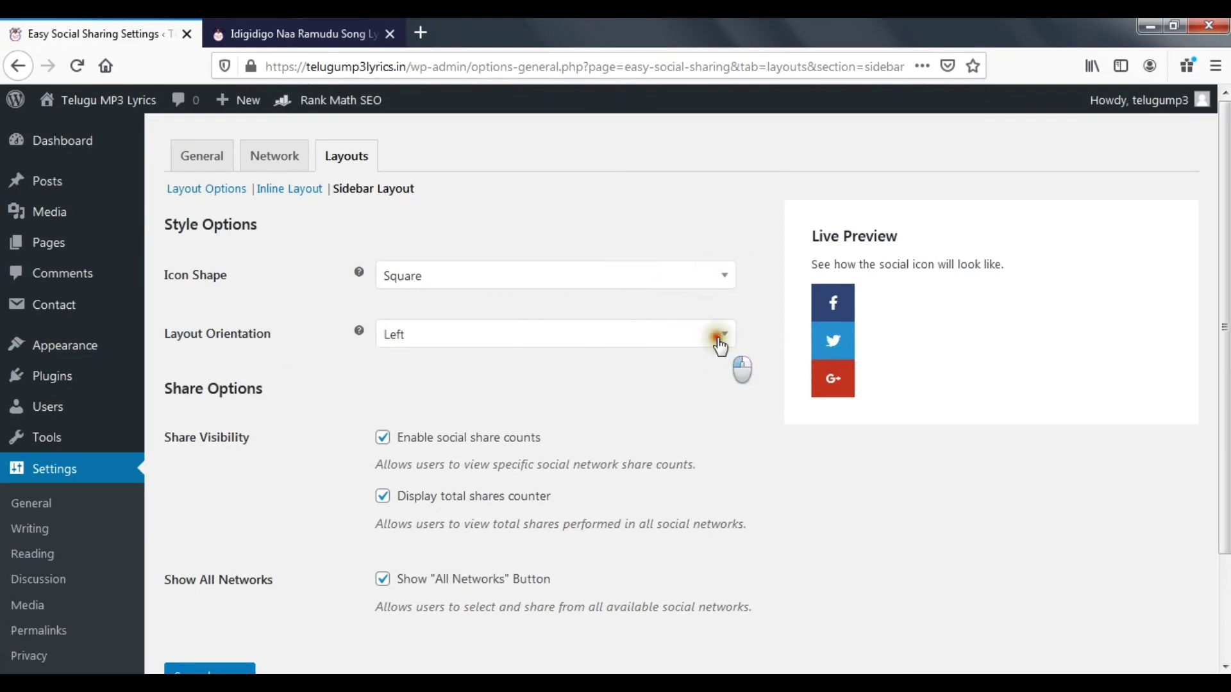
{"action": "left_click", "coordinate": [718, 336]}
{"action": "left_click", "coordinate": [682, 402]}
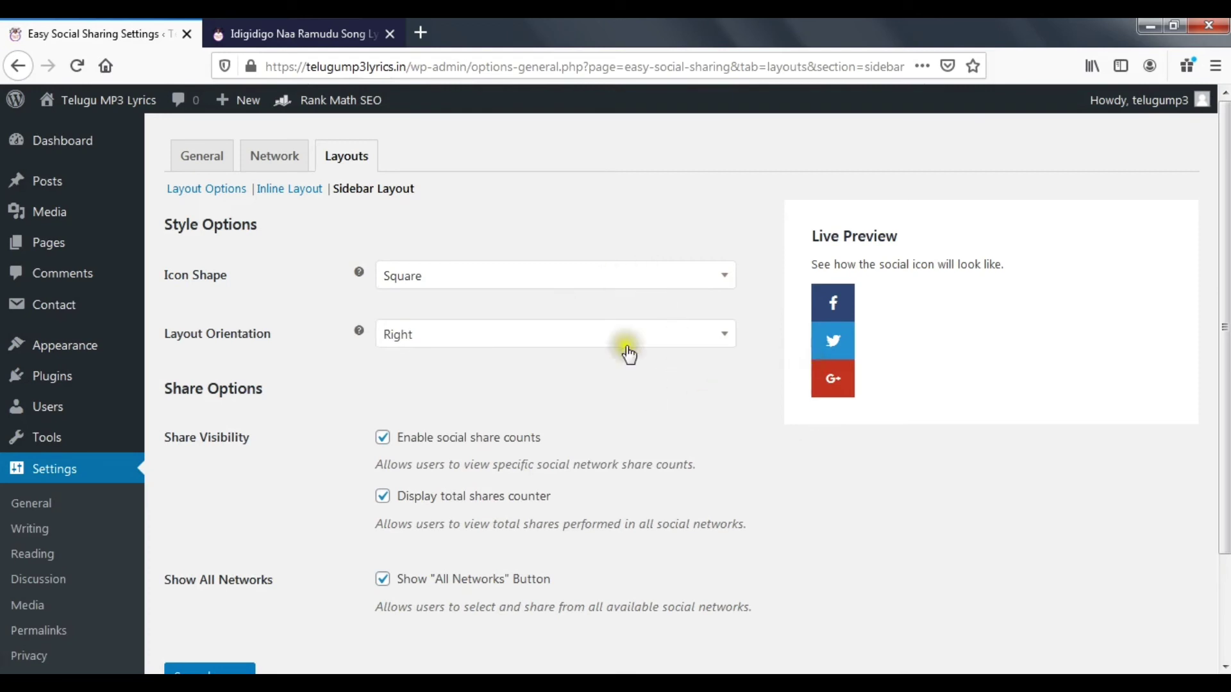
- Set the sidebar Icon Shape to Rounded, save, and reload the lyrics post
{"action": "left_click", "coordinate": [641, 287]}
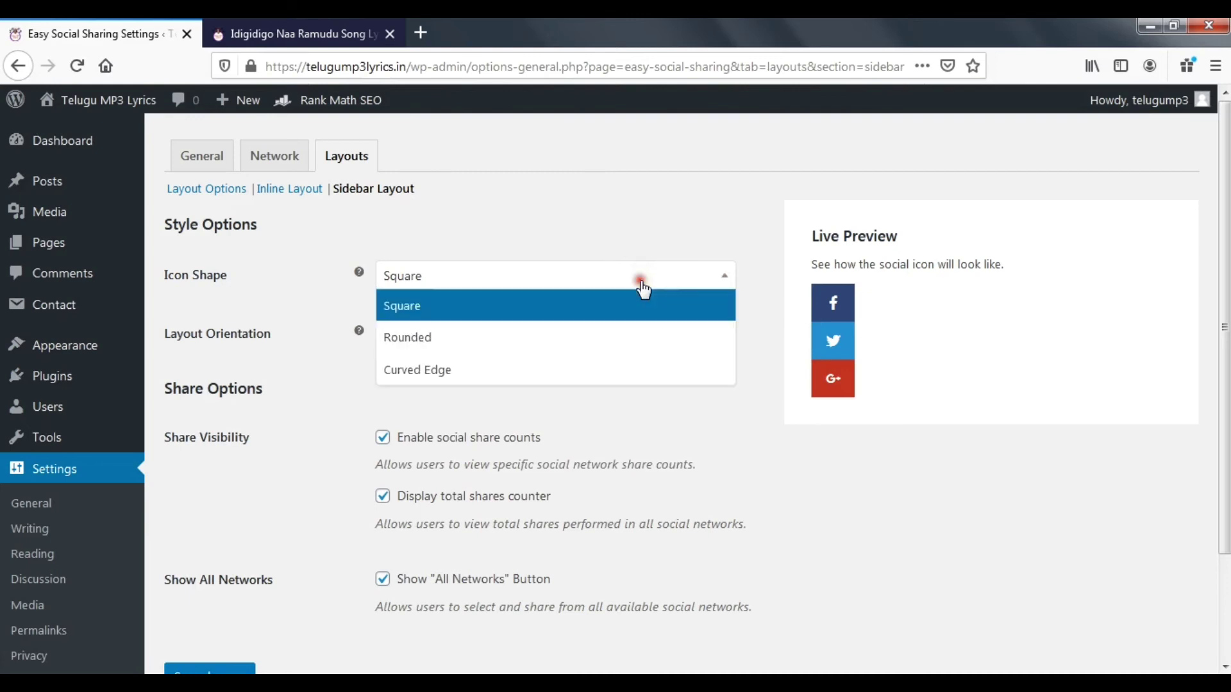
{"action": "left_click", "coordinate": [642, 350]}
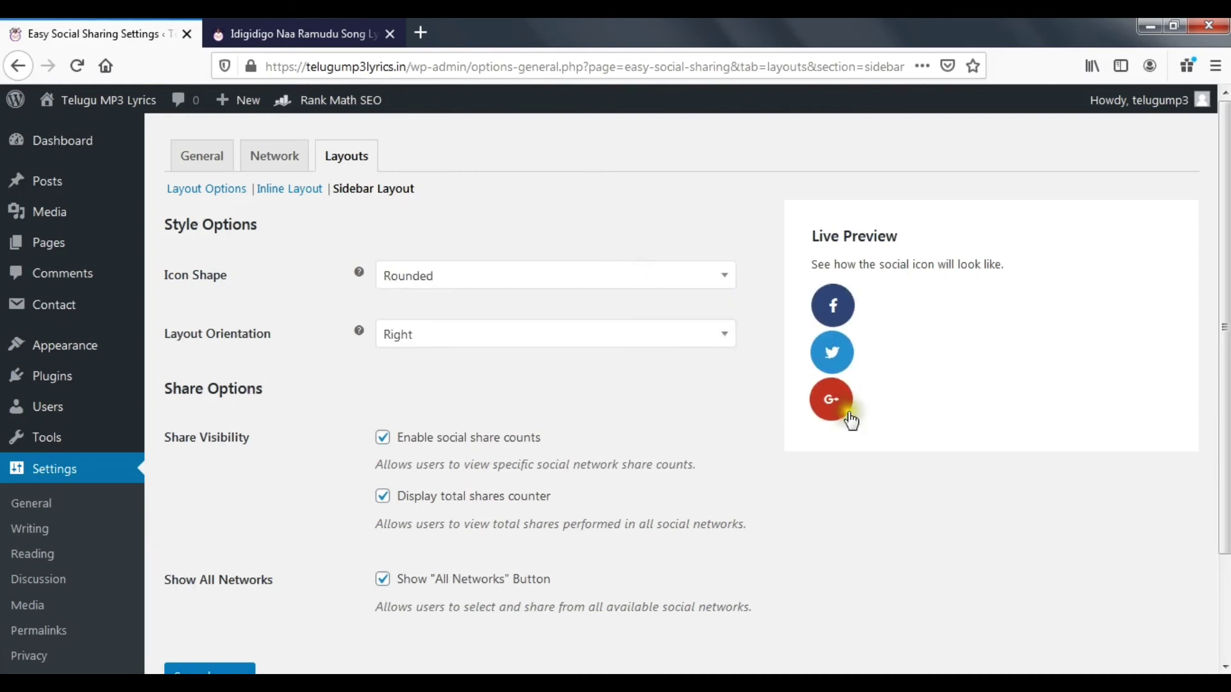
{"action": "scroll", "coordinate": [289, 583], "scroll_direction": "down", "scroll_amount": 2}
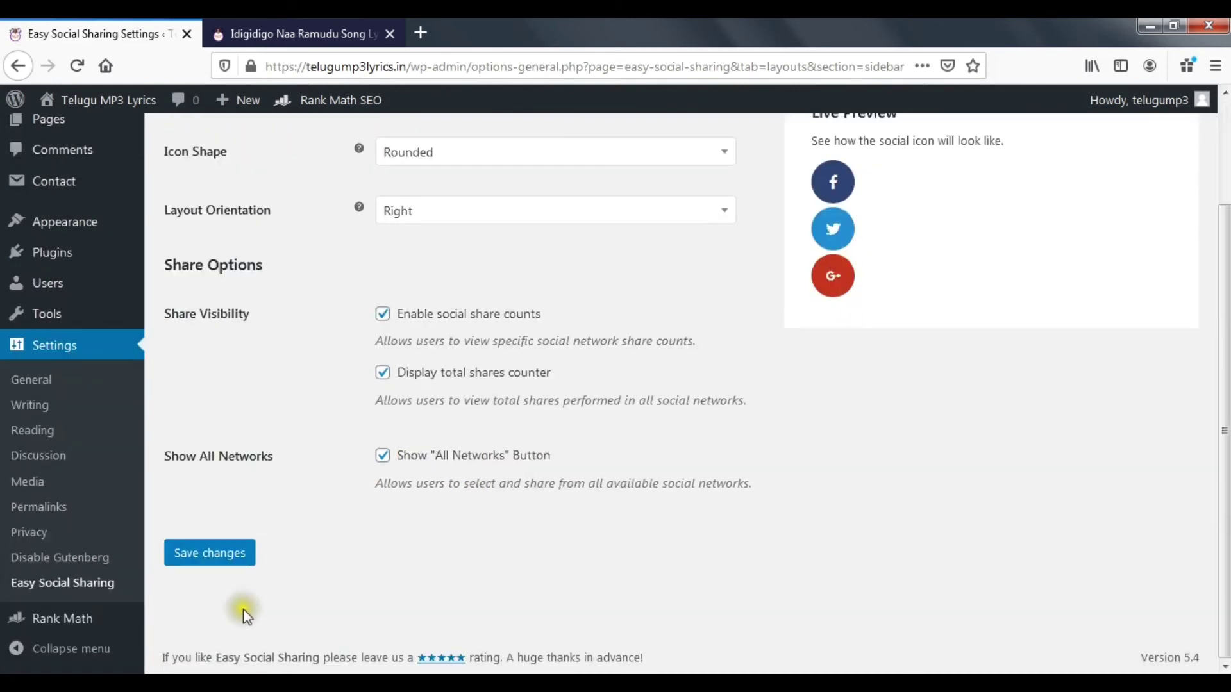
{"action": "left_click", "coordinate": [202, 560]}
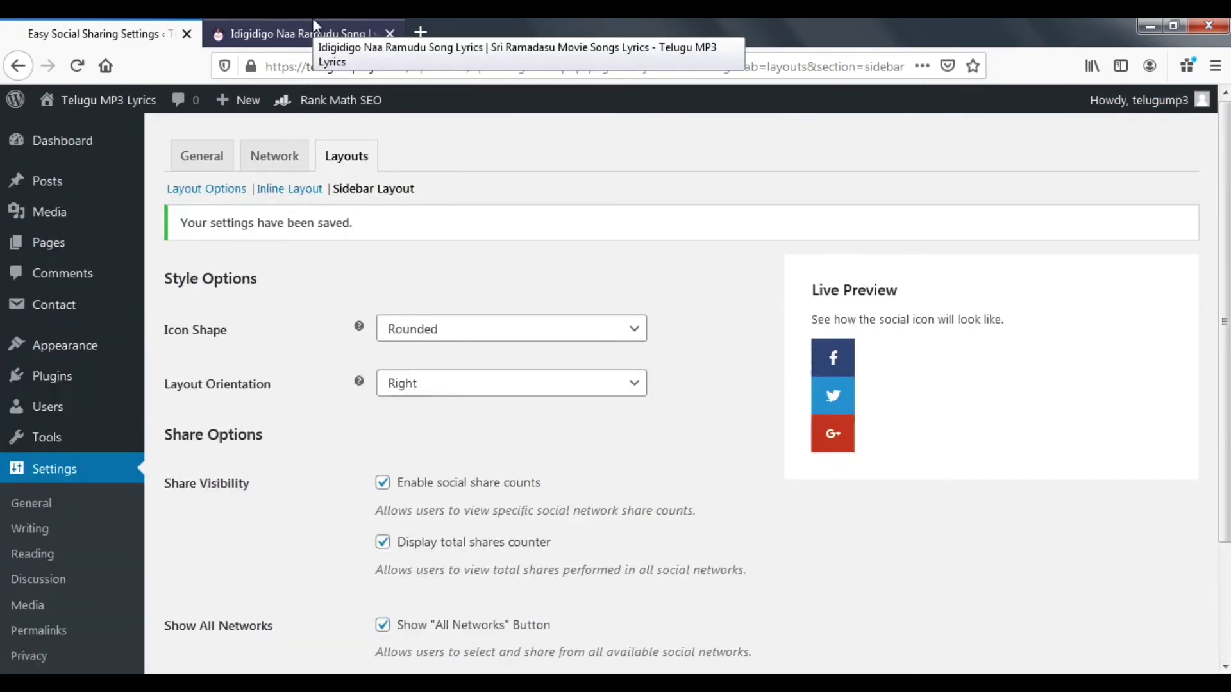
{"action": "left_click", "coordinate": [312, 22]}
{"action": "left_click", "coordinate": [79, 66]}
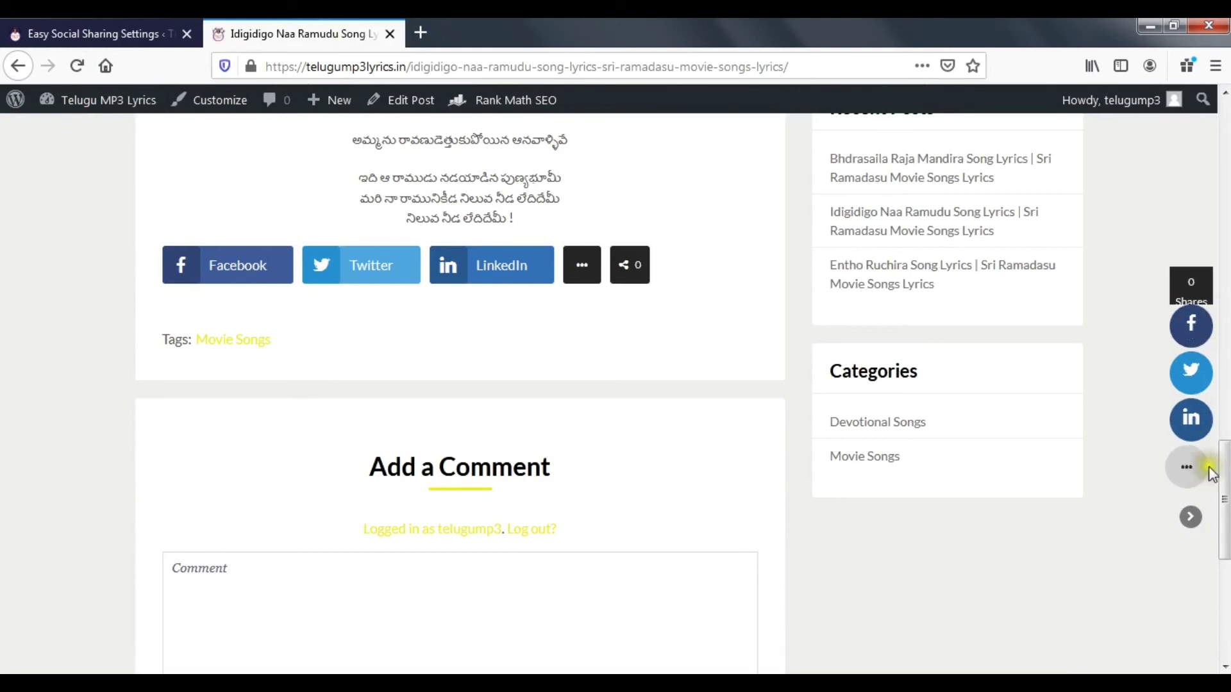
- Check the right-side share bar in Responsive Design Mode at phone size, then go back to Share Options
{"action": "left_click", "coordinate": [1188, 372]}
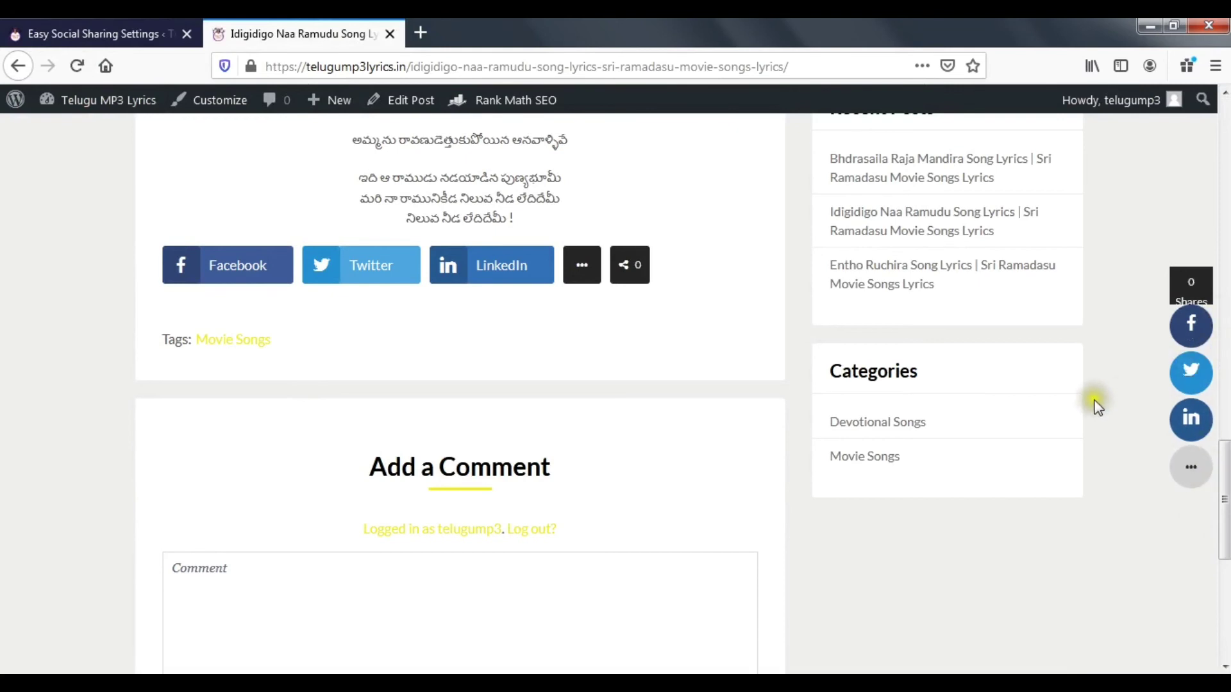
{"action": "key", "text": "ctrl+shift+m"}
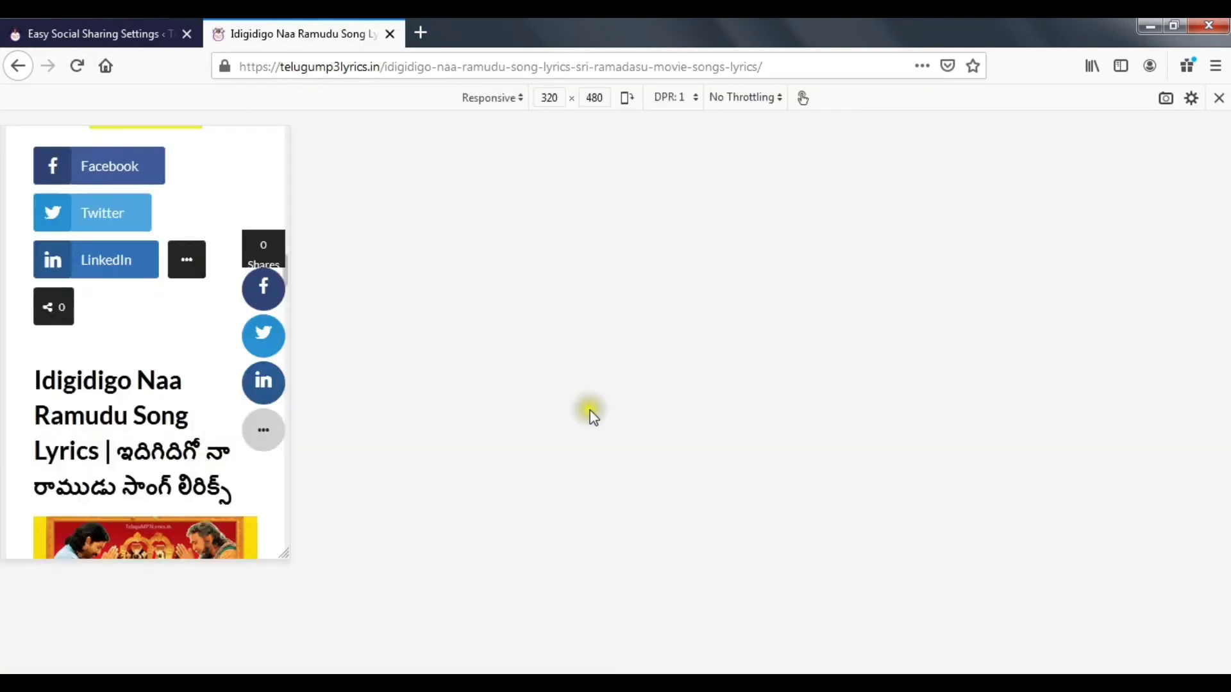
{"action": "mouse_move", "coordinate": [259, 287]}
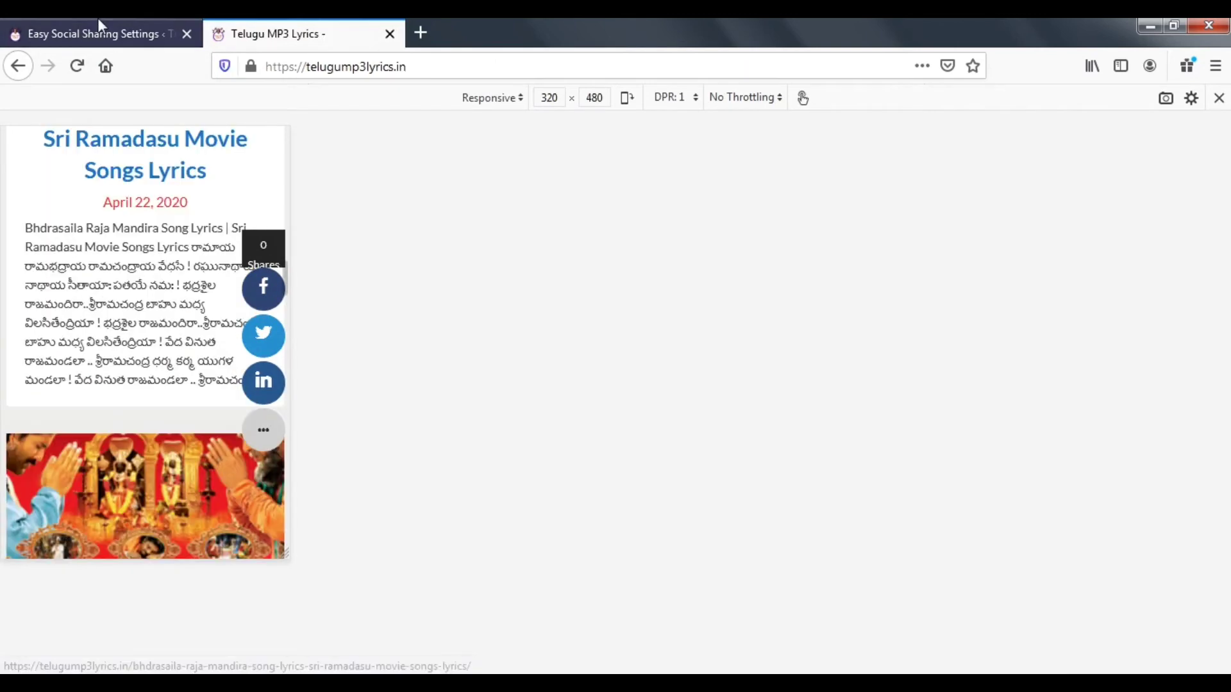
{"action": "left_click", "coordinate": [96, 33]}
- Uncheck Enable social share counts and Display total shares counter for the sidebar, then save
{"action": "scroll", "coordinate": [589, 455], "scroll_direction": "down", "scroll_amount": 1}
{"action": "scroll", "coordinate": [600, 441], "scroll_direction": "down", "scroll_amount": 2}
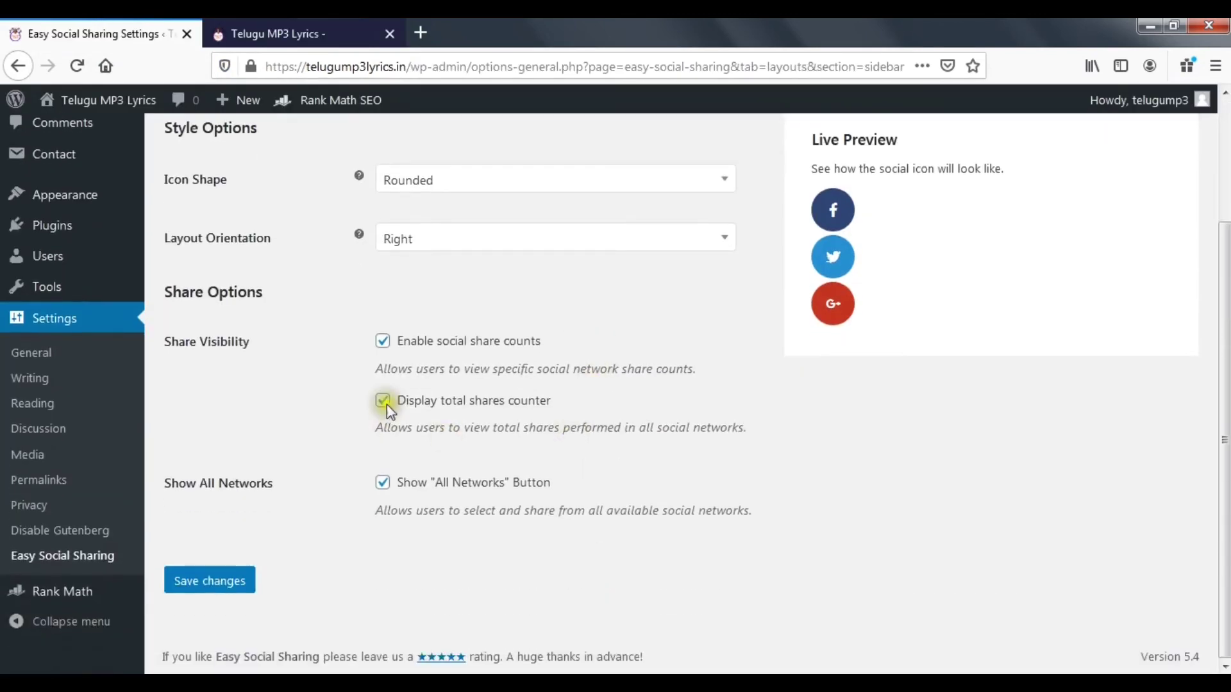
{"action": "left_click", "coordinate": [382, 340]}
{"action": "left_click", "coordinate": [382, 401]}
{"action": "left_click", "coordinate": [187, 579]}
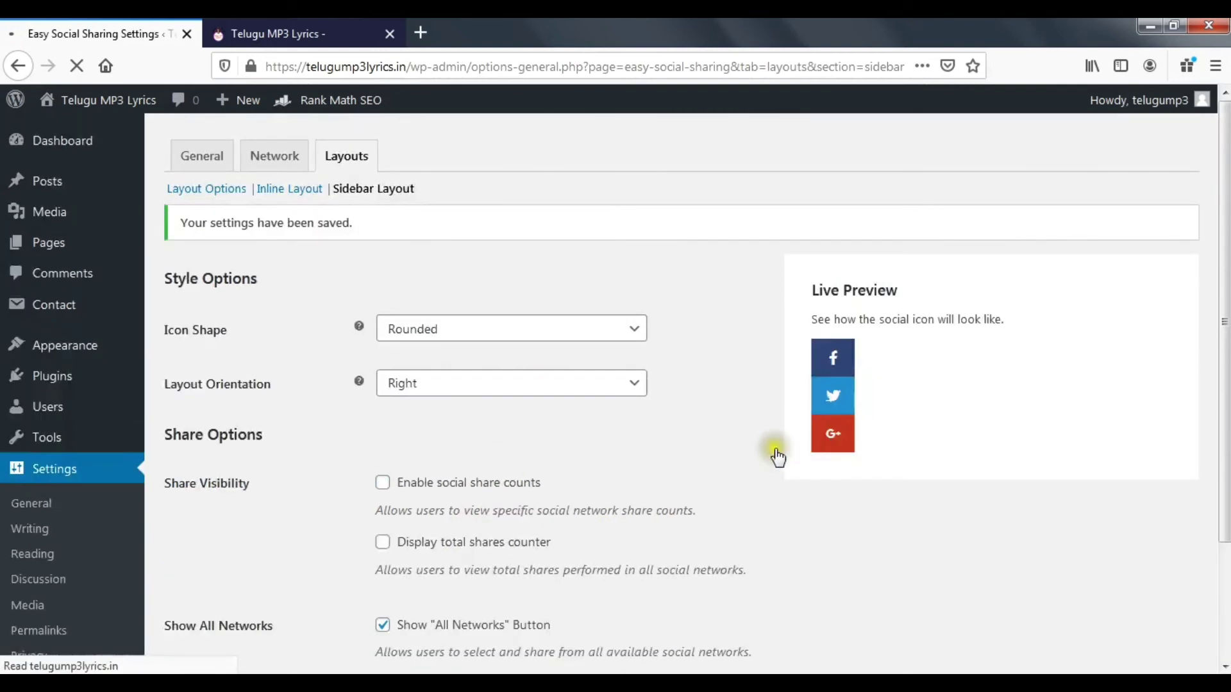
- Reload the site, exit Responsive Design Mode, and open the Bhdrasaila Raja Mandira lyrics post
{"action": "left_click", "coordinate": [284, 26]}
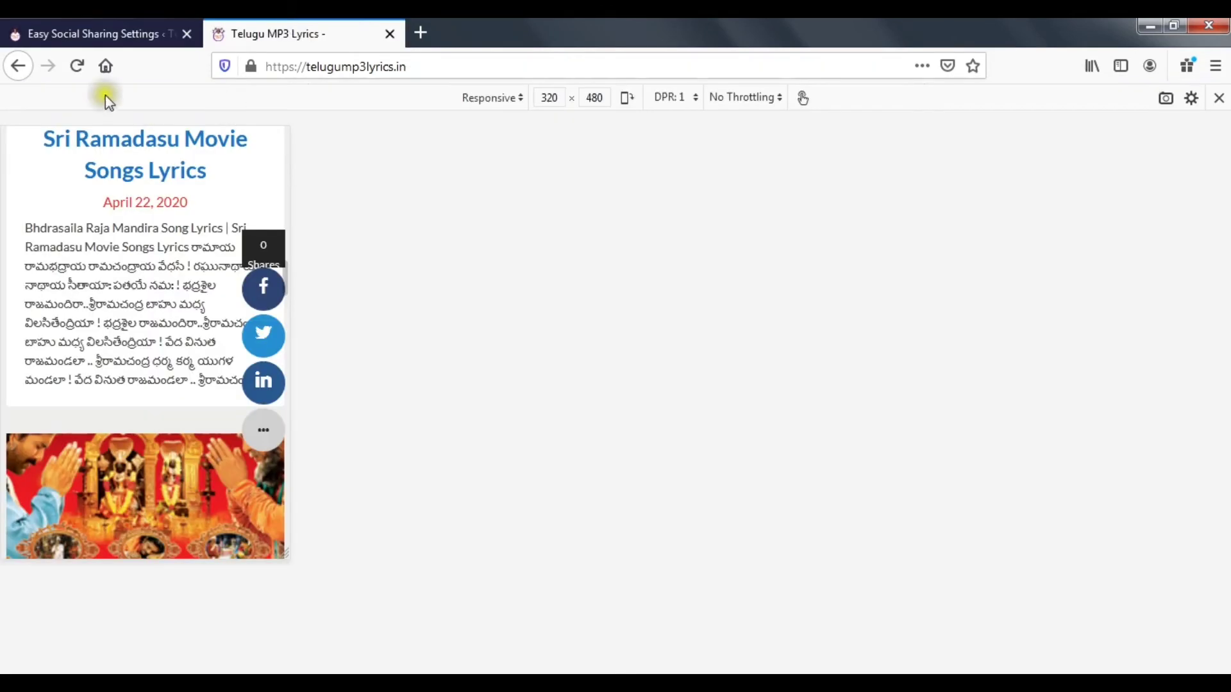
{"action": "left_click", "coordinate": [77, 66]}
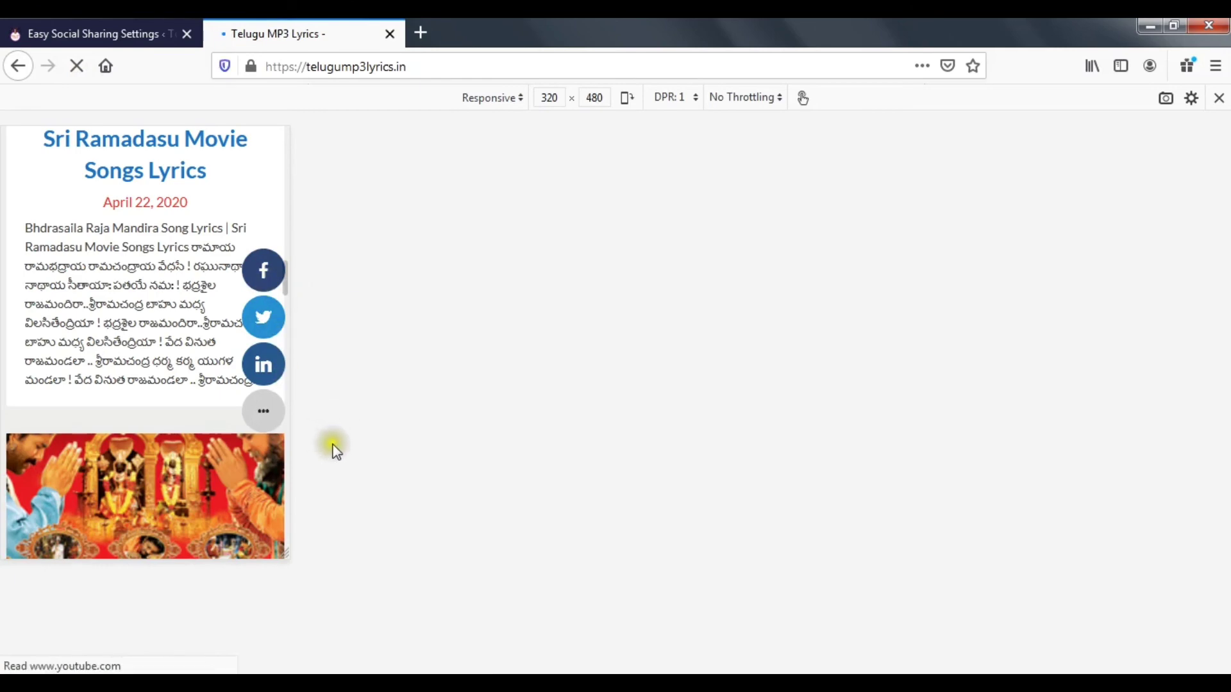
{"action": "key", "text": "ctrl+shift+m"}
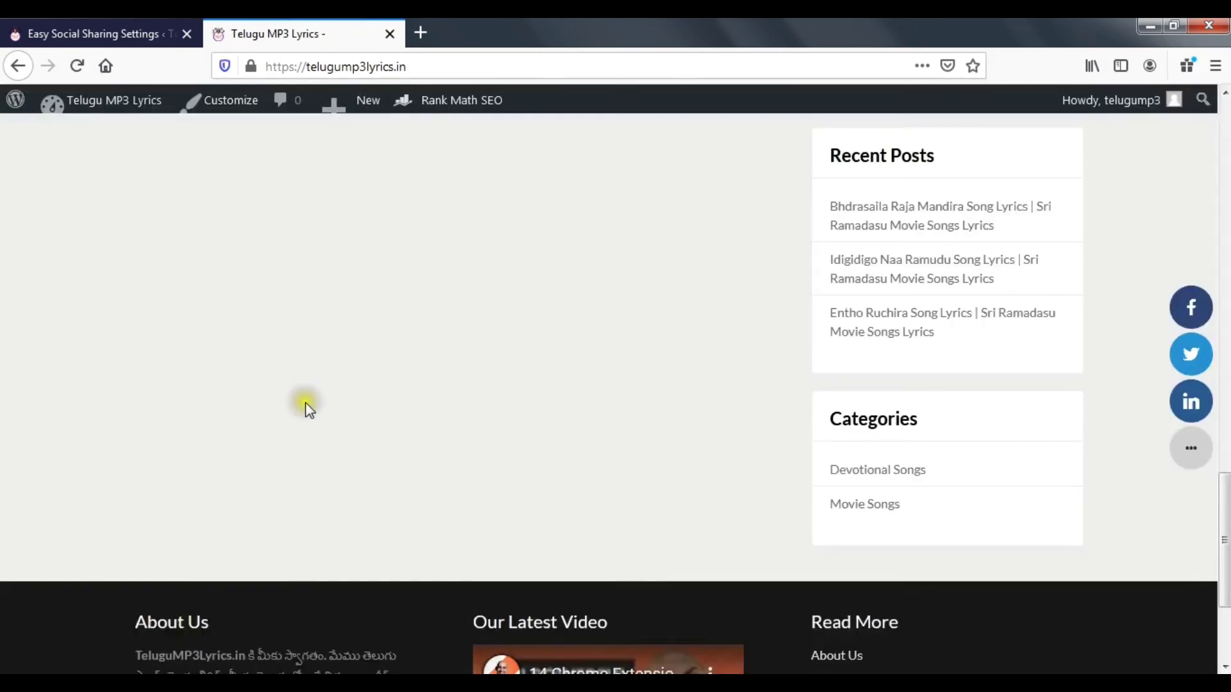
{"action": "scroll", "coordinate": [858, 416], "scroll_direction": "up", "scroll_amount": 20}
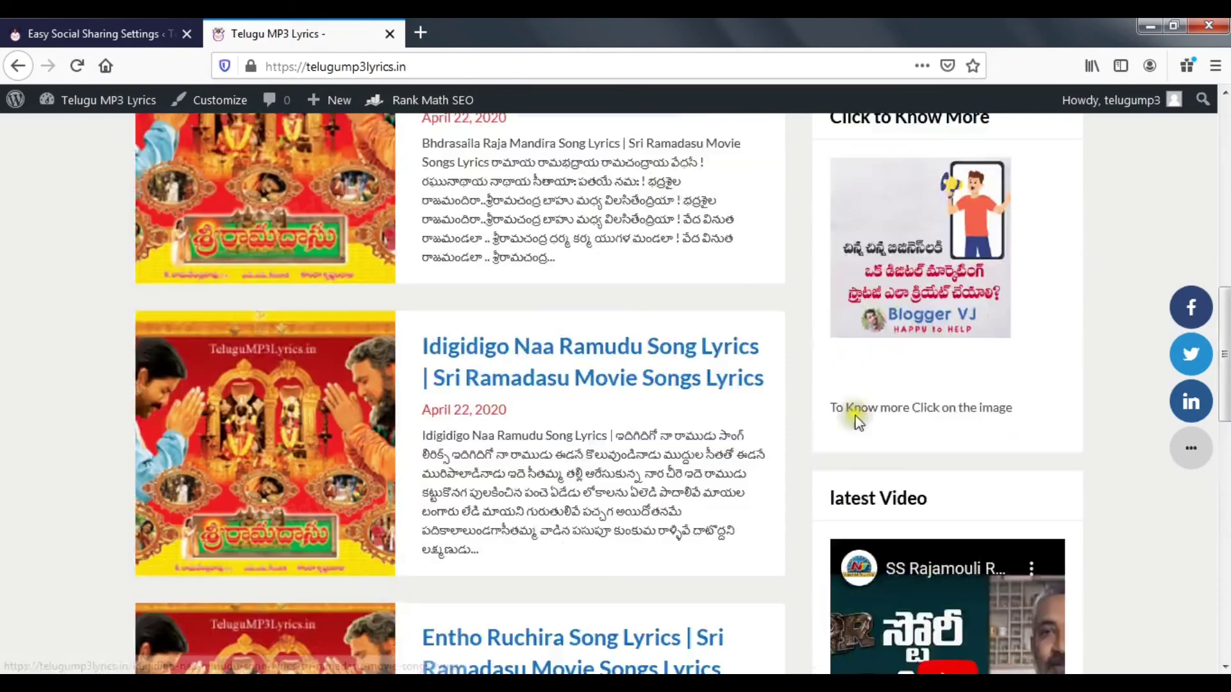
{"action": "scroll", "coordinate": [837, 418], "scroll_direction": "down", "scroll_amount": 10}
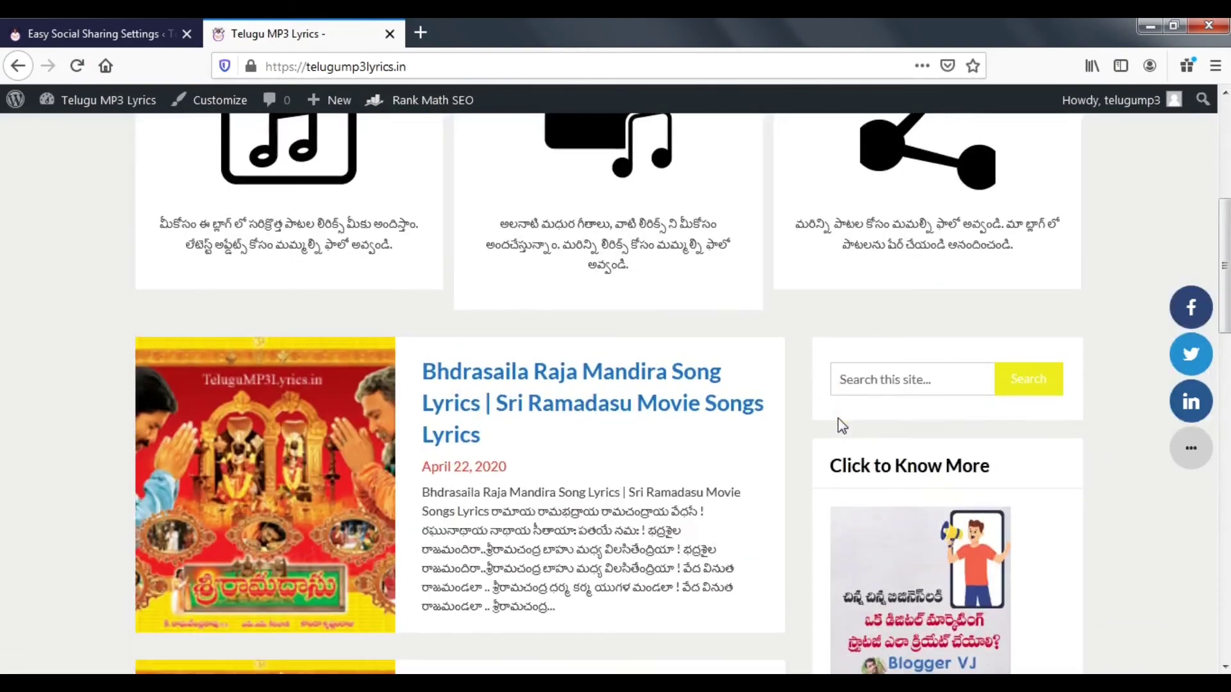
{"action": "left_click", "coordinate": [659, 145]}
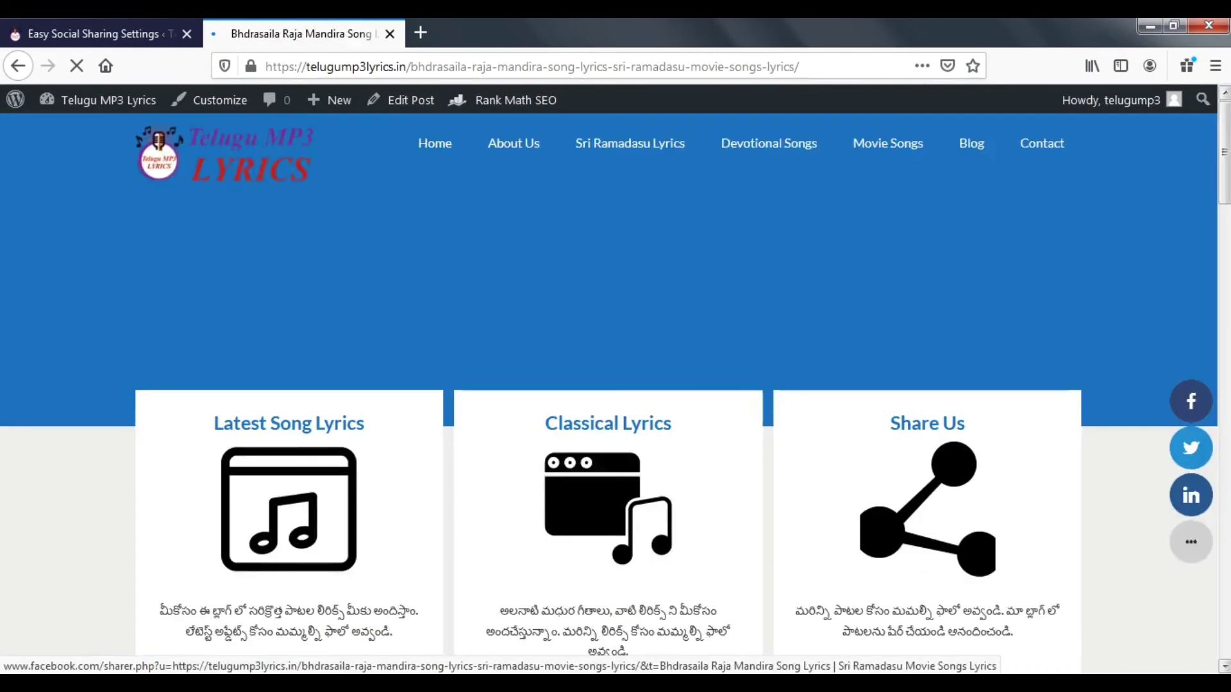
{"action": "scroll", "coordinate": [769, 385], "scroll_direction": "down", "scroll_amount": 10}
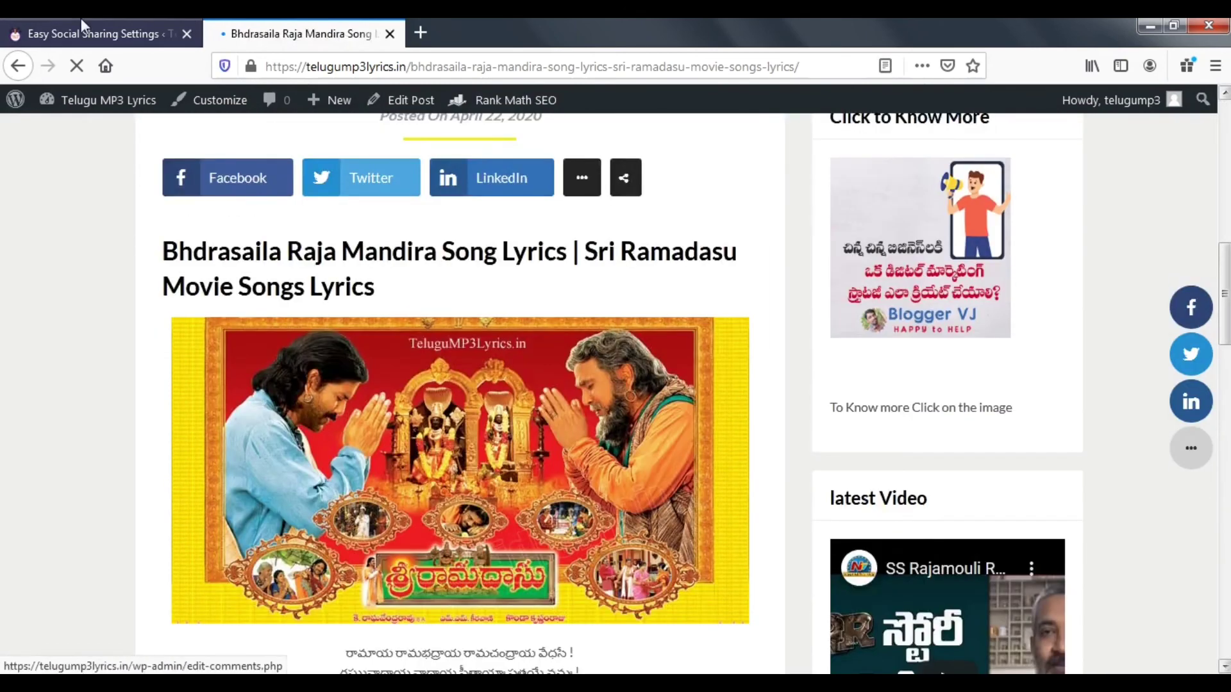
- Recheck the sharing settings, then return to the lyrics post
{"action": "left_click", "coordinate": [97, 33]}
{"action": "scroll", "coordinate": [929, 552], "scroll_direction": "down", "scroll_amount": 3}
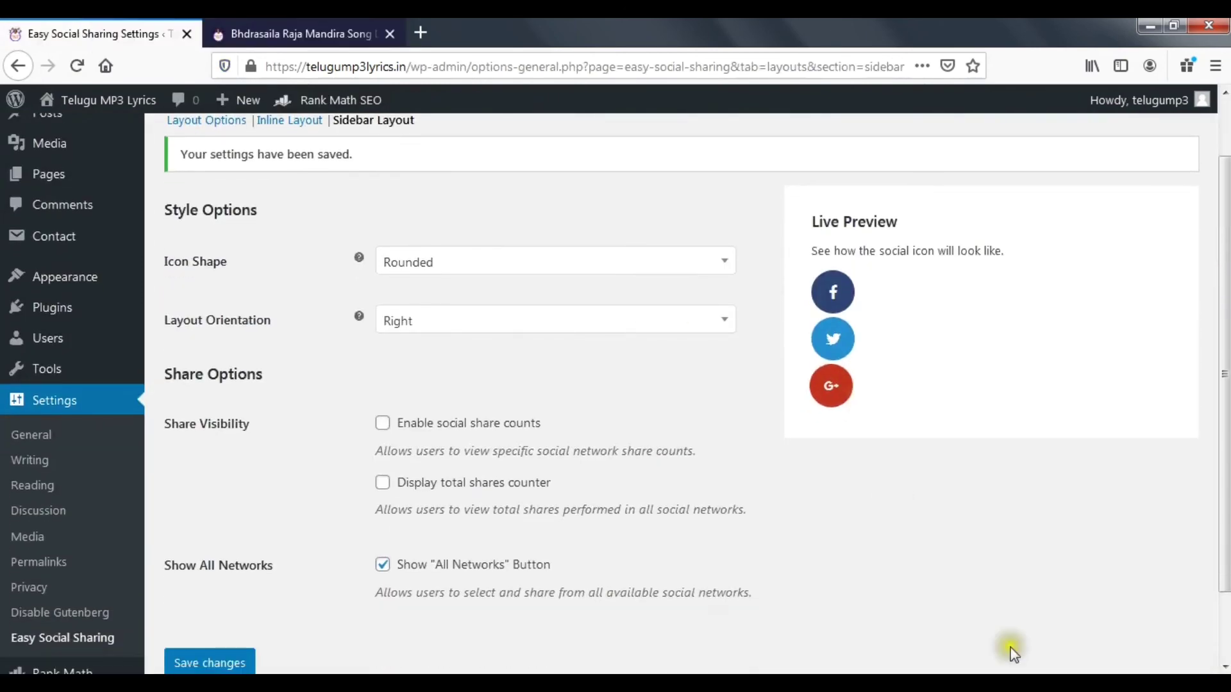
{"action": "scroll", "coordinate": [984, 639], "scroll_direction": "down", "scroll_amount": 2}
{"action": "left_click", "coordinate": [349, 34]}
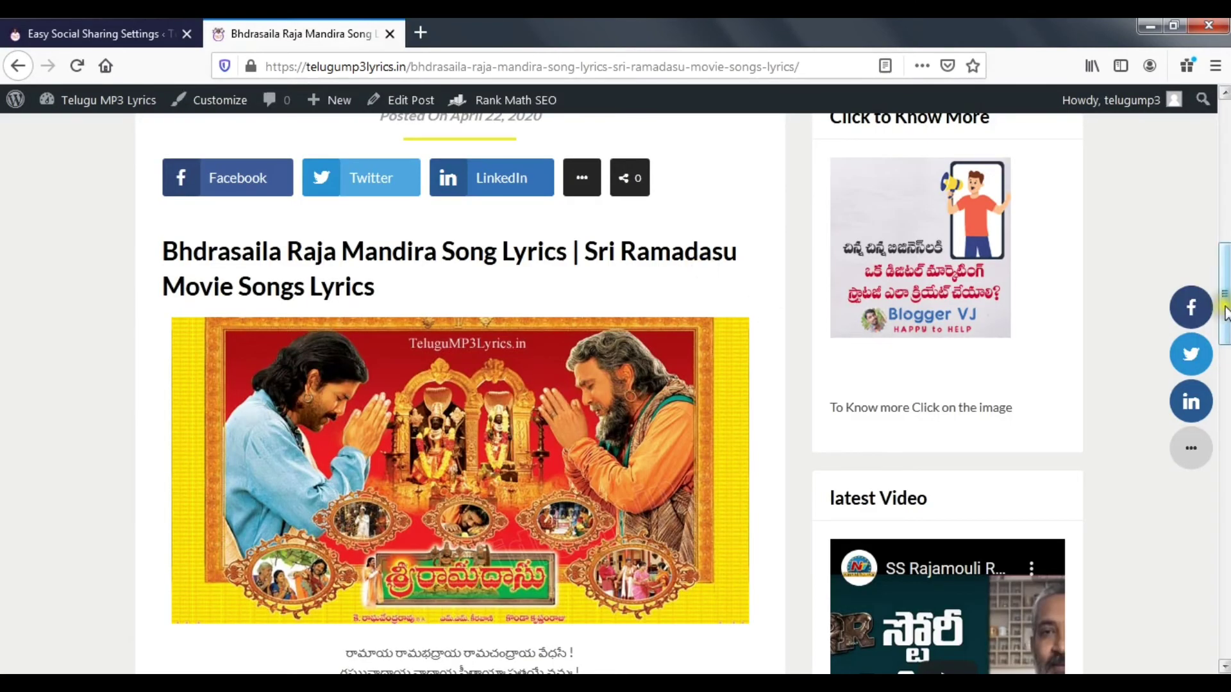
- Share the post to the Facebook News Feed via the floating icon with the message 'New Song Lyrics'
{"action": "left_click", "coordinate": [1190, 309]}
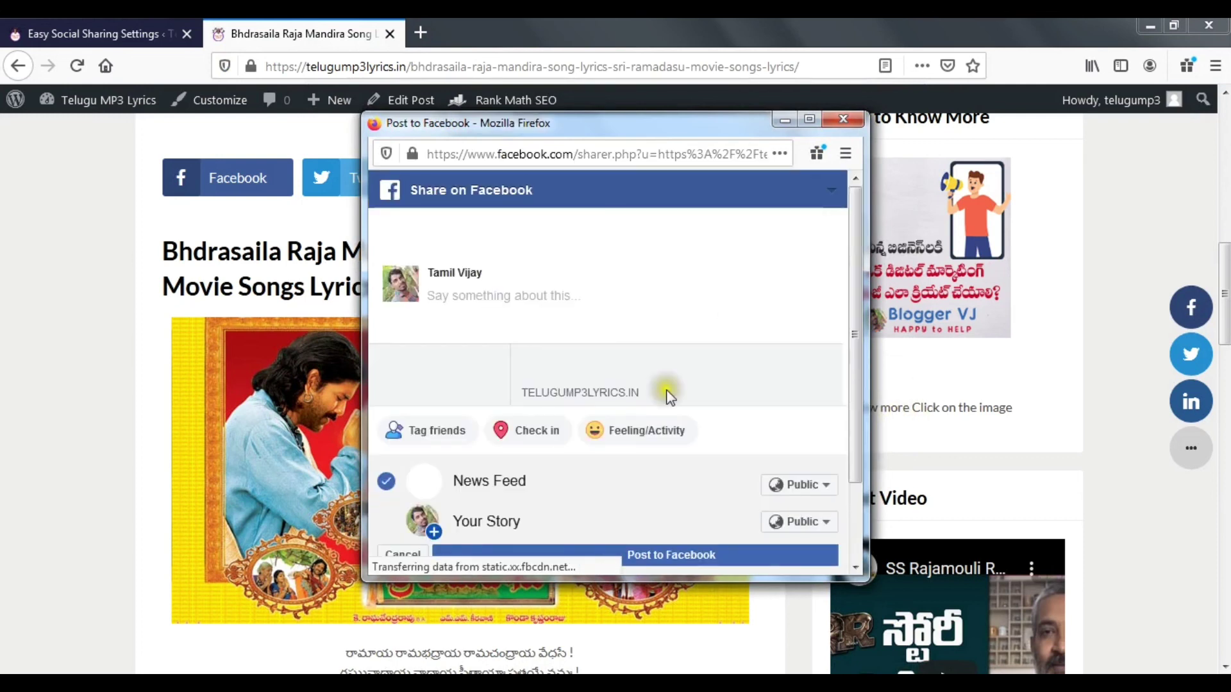
{"action": "left_click", "coordinate": [516, 298]}
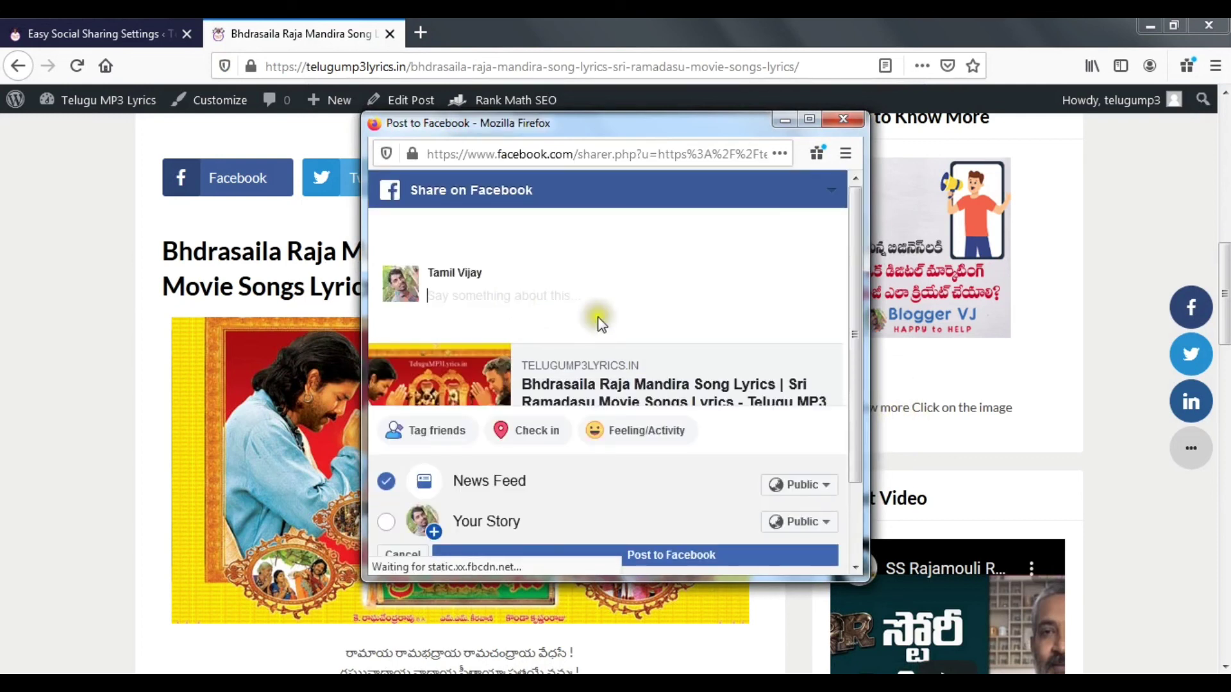
{"action": "type", "text": "New "}
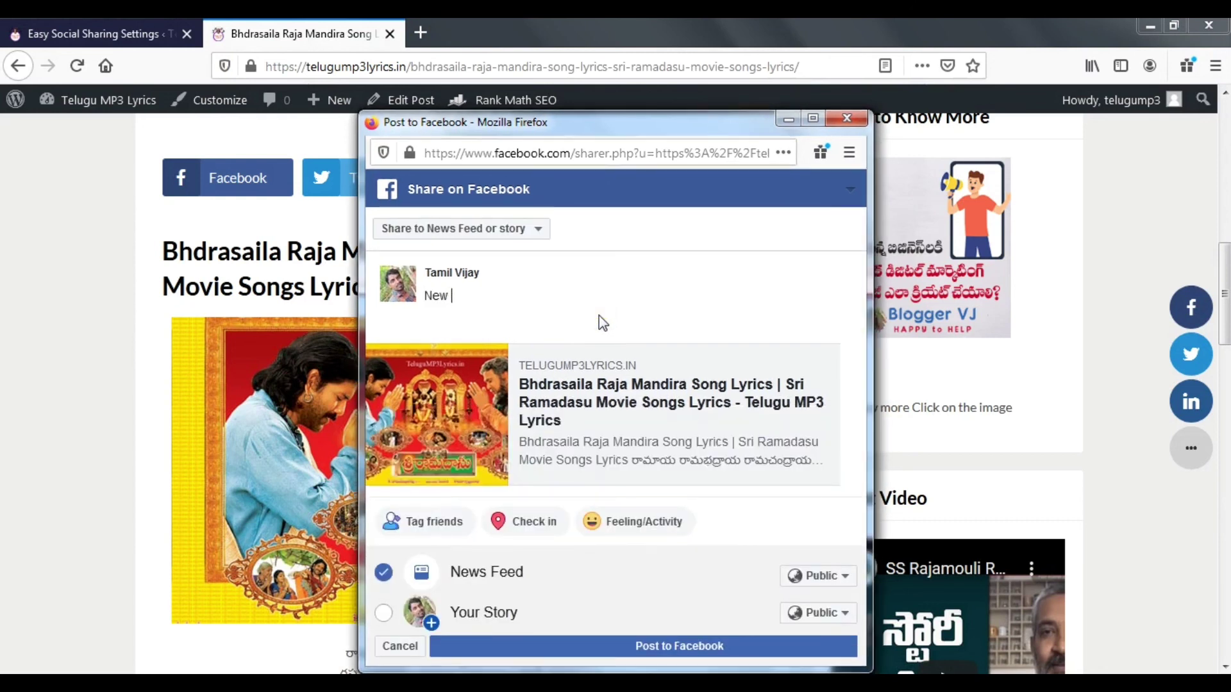
{"action": "type", "text": "Song Lyrics"}
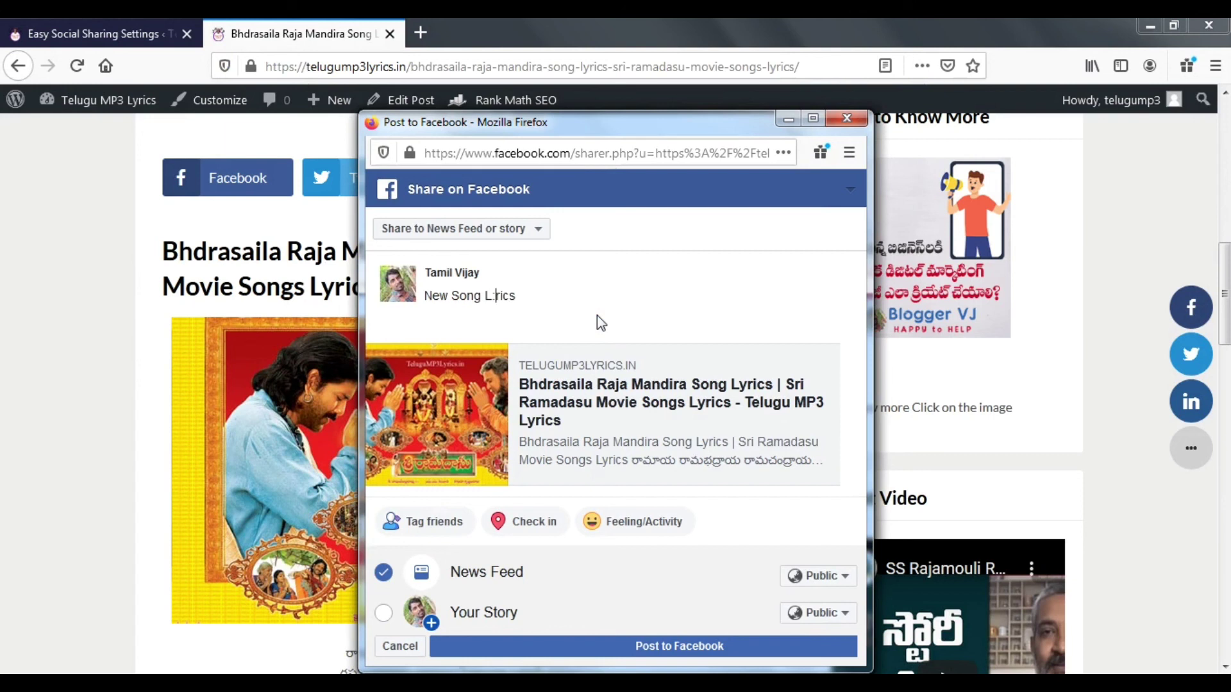
{"action": "type", "text": "y"}
{"action": "left_click", "coordinate": [698, 647]}
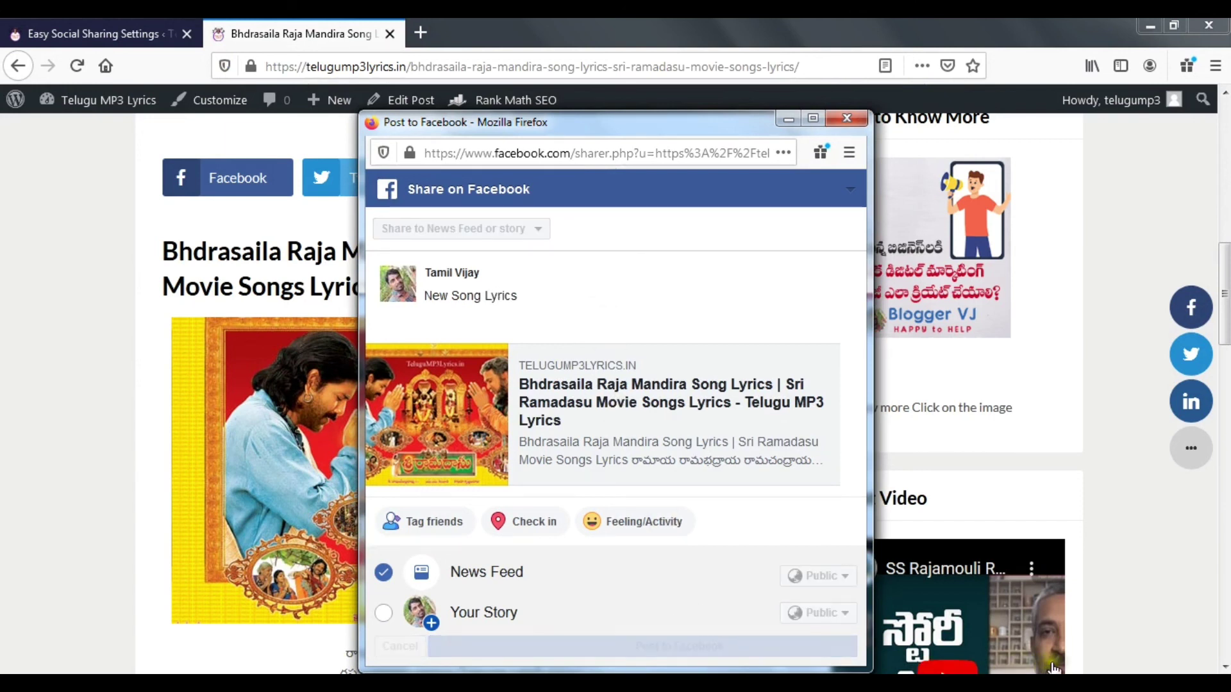